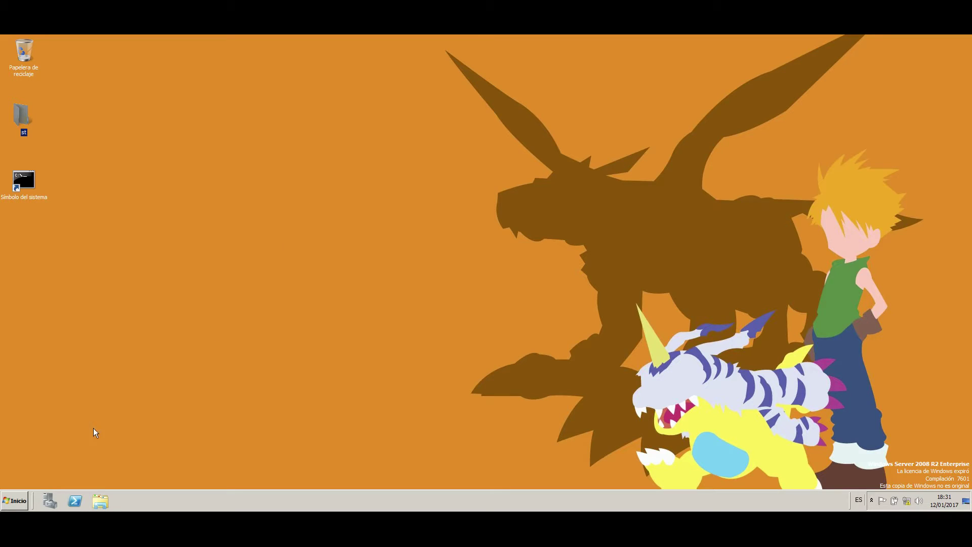
# Open the IPv4 (TCP/IPv4) properties of the lanmiguel network connection
pyautogui.click(16, 502)
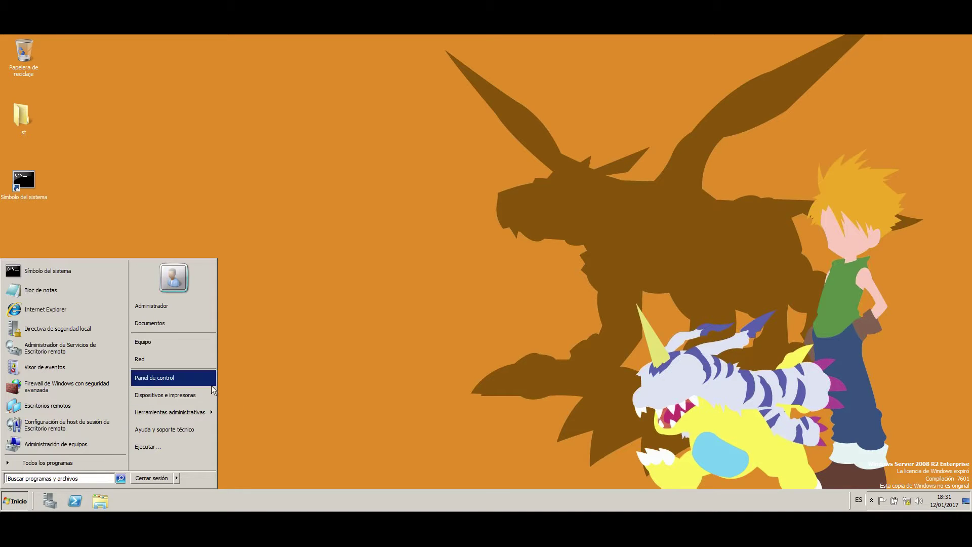
pyautogui.click(196, 379)
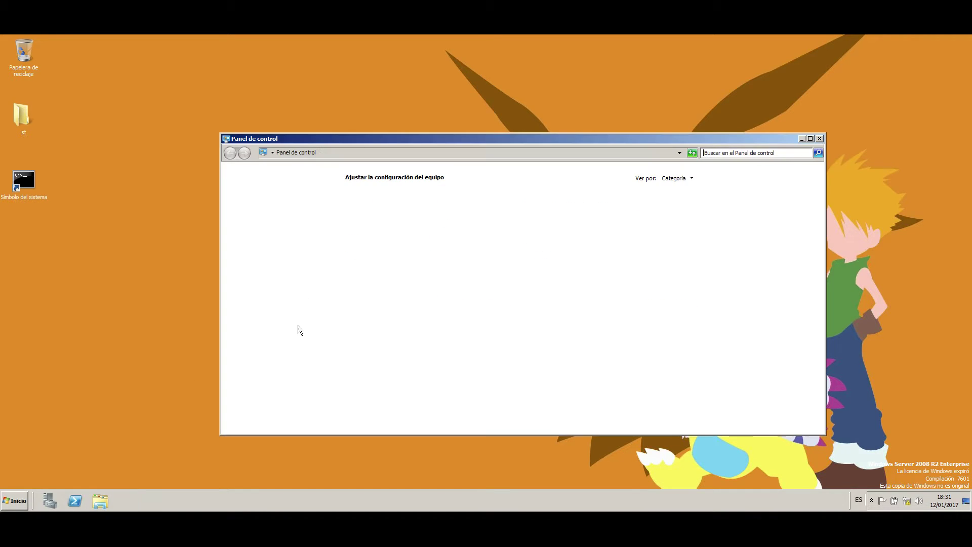
pyautogui.click(430, 246)
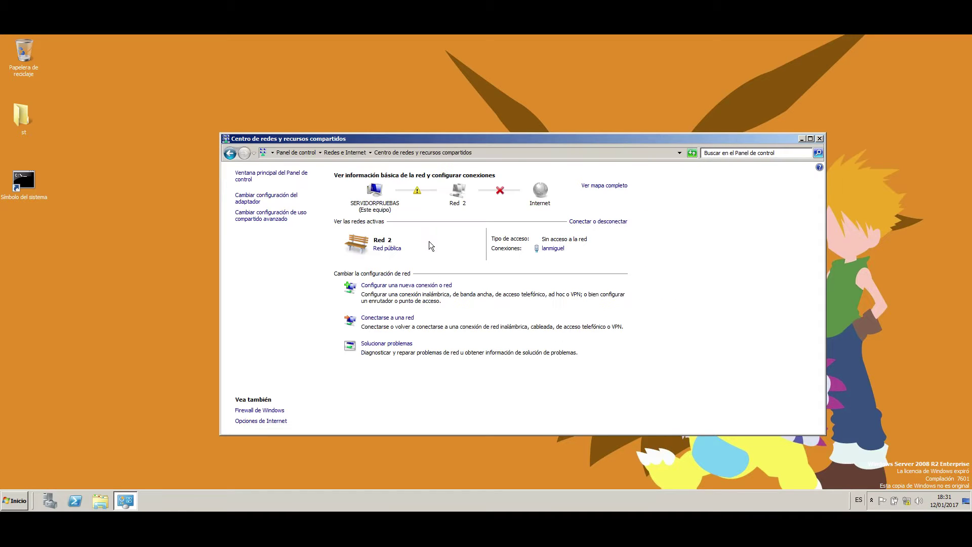
pyautogui.click(551, 249)
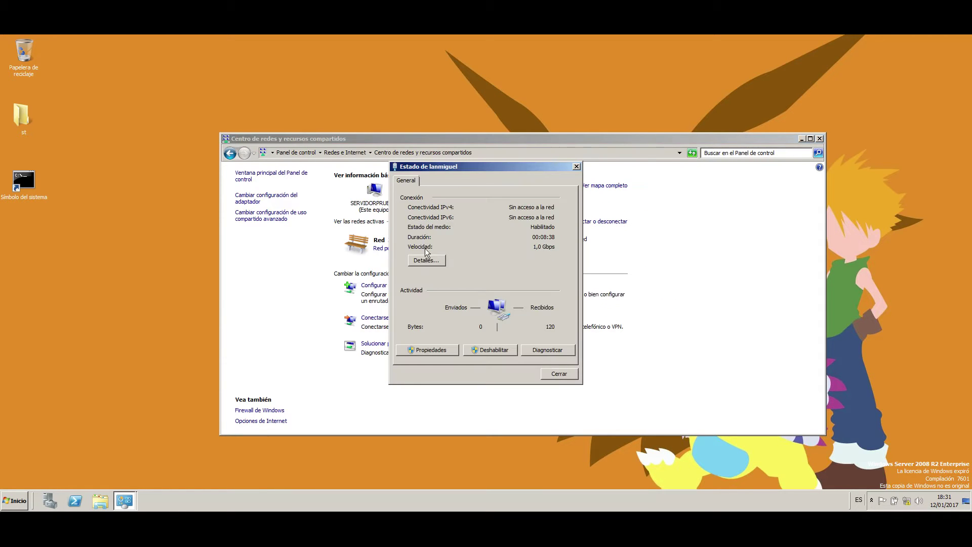
pyautogui.click(440, 351)
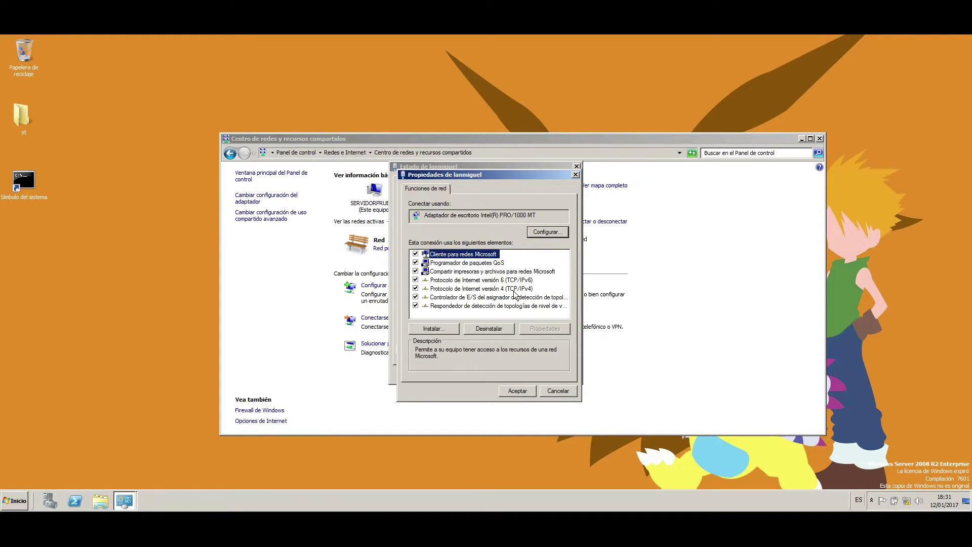
pyautogui.doubleClick(514, 290)
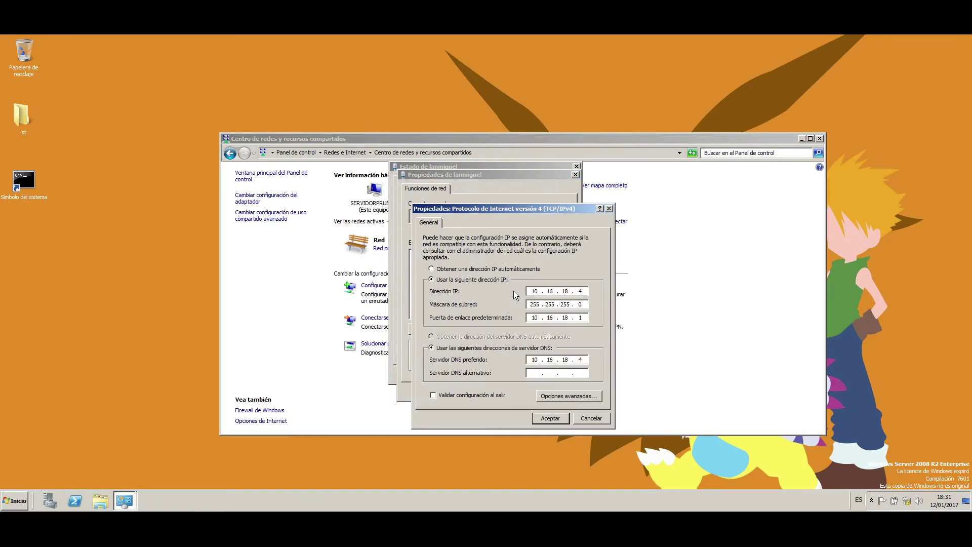
# Check the static IP address, default gateway and preferred DNS server, and close all the network settings windows
pyautogui.click(581, 314)
pyautogui.click(581, 316)
pyautogui.doubleClick(581, 360)
pyautogui.click(551, 419)
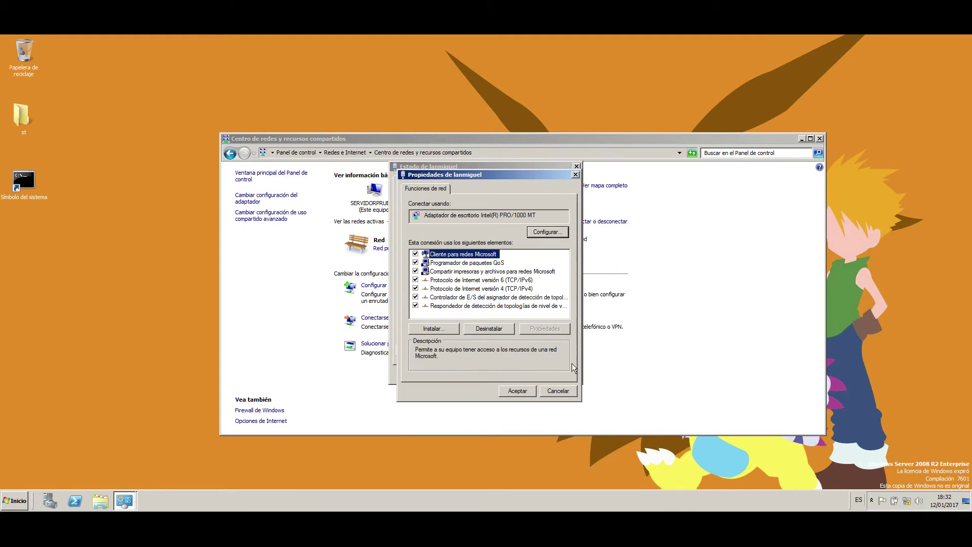
pyautogui.click(550, 392)
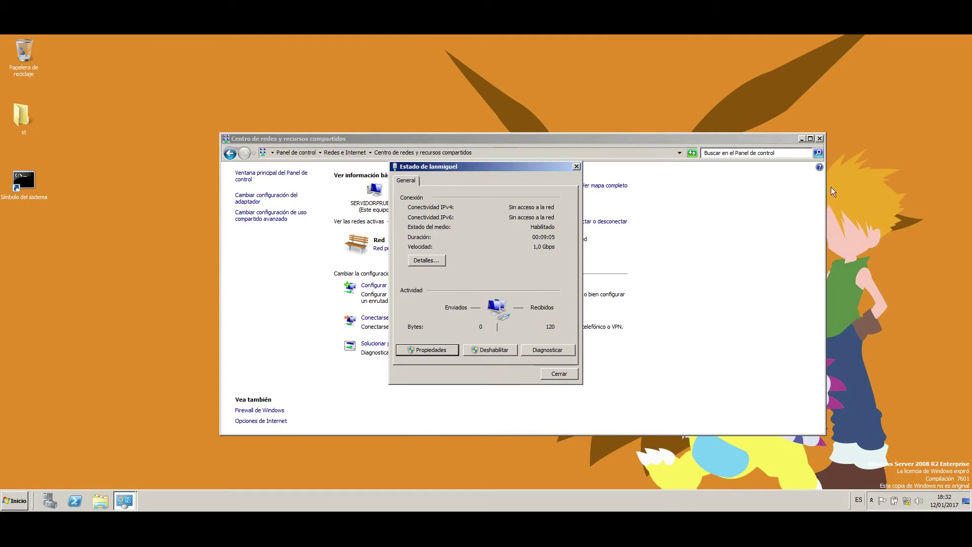
pyautogui.click(560, 375)
pyautogui.click(820, 139)
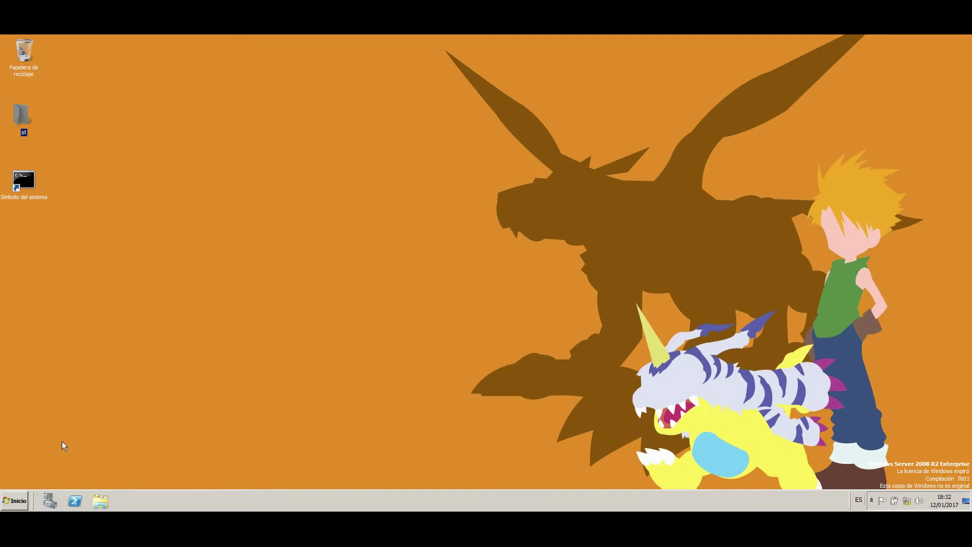
# Install the Servidor DNS role on the server through Administrador del servidor, and close it when the installation ends
pyautogui.click(49, 501)
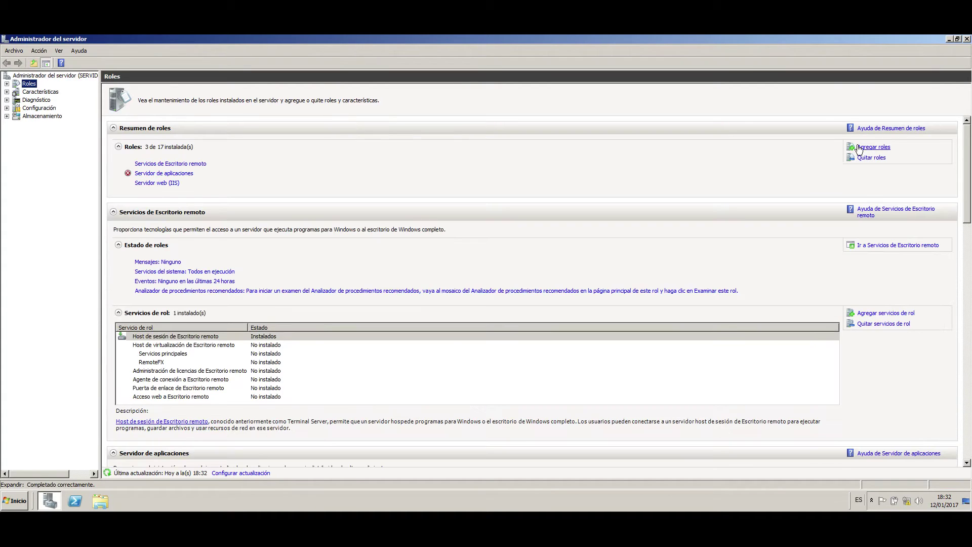
pyautogui.click(863, 147)
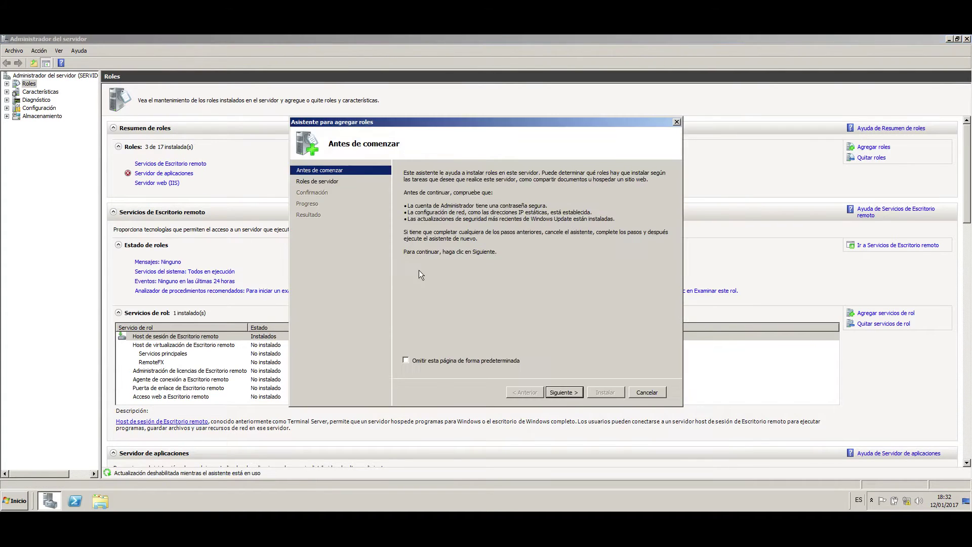
pyautogui.click(560, 391)
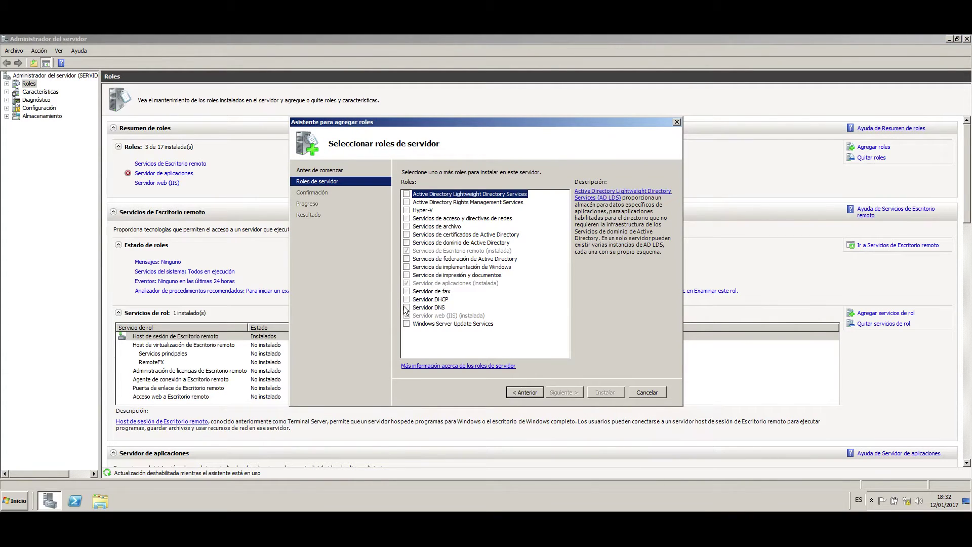
pyautogui.click(407, 307)
pyautogui.click(571, 391)
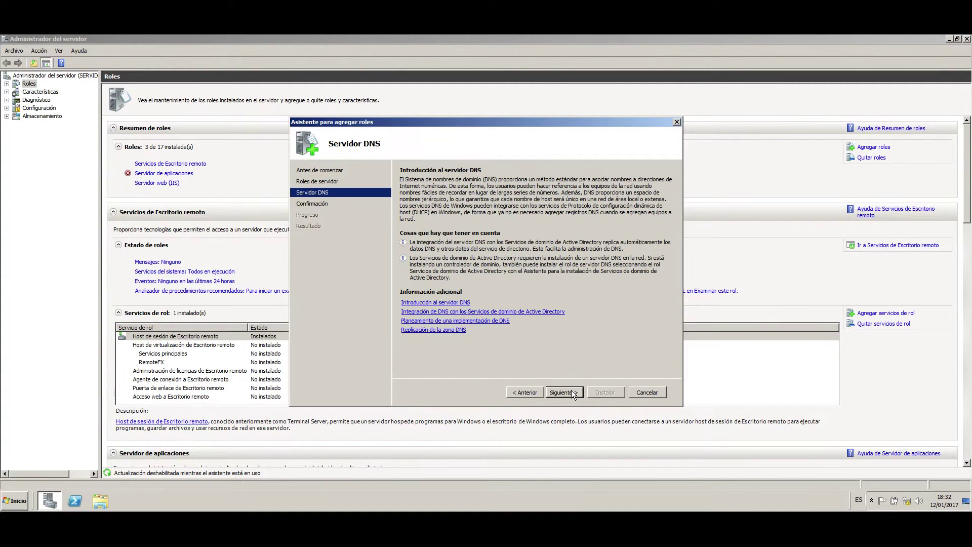
pyautogui.click(572, 393)
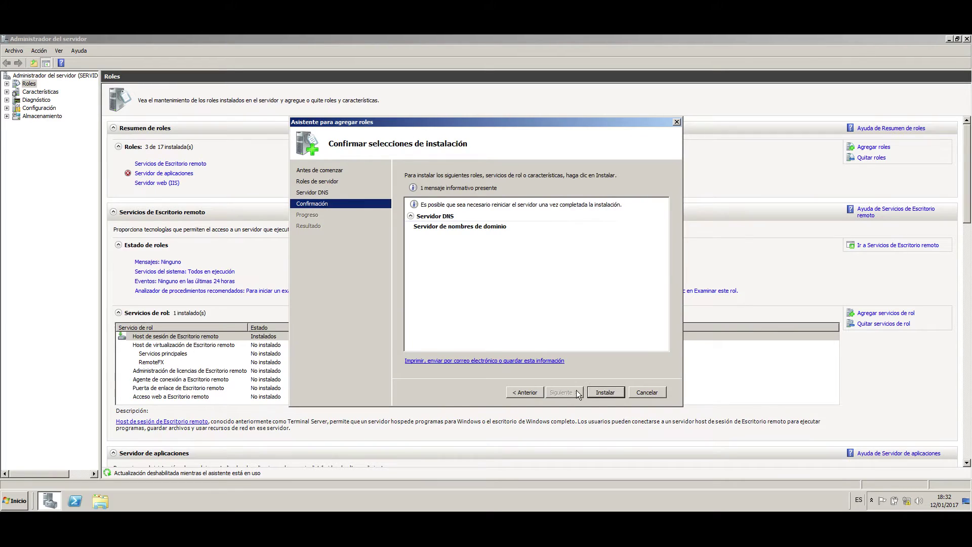
pyautogui.click(622, 393)
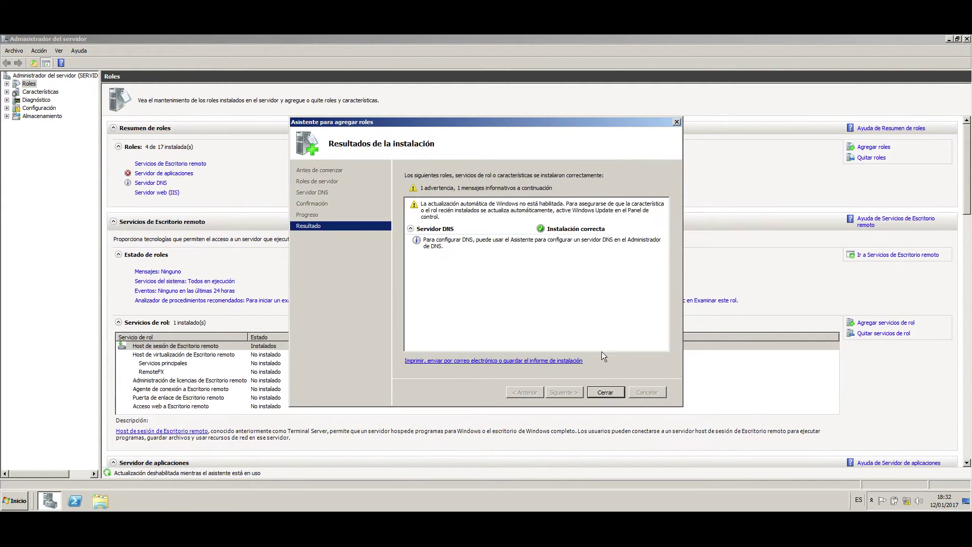
pyautogui.click(606, 393)
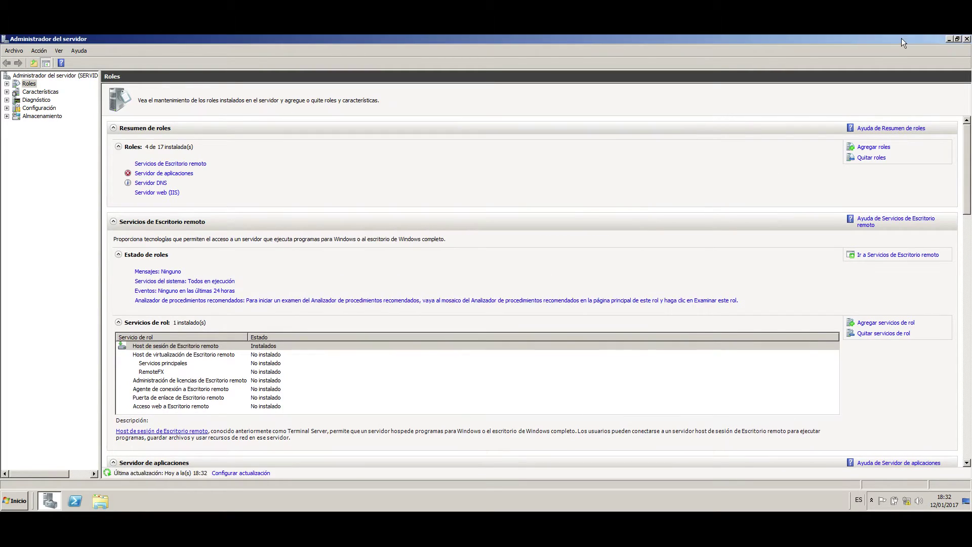
pyautogui.click(966, 39)
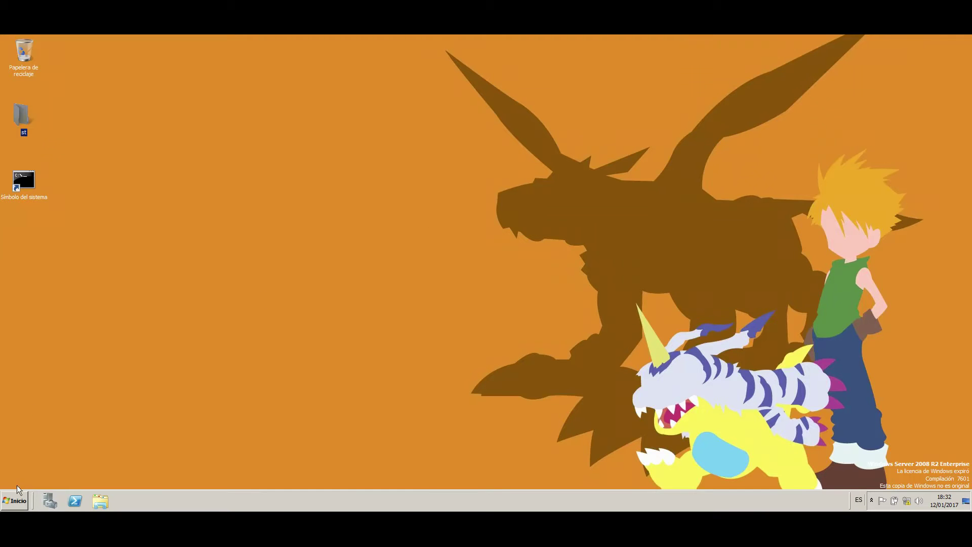
# Open the DNS administration console from the administrative tools
pyautogui.click(17, 502)
pyautogui.moveTo(203, 412)
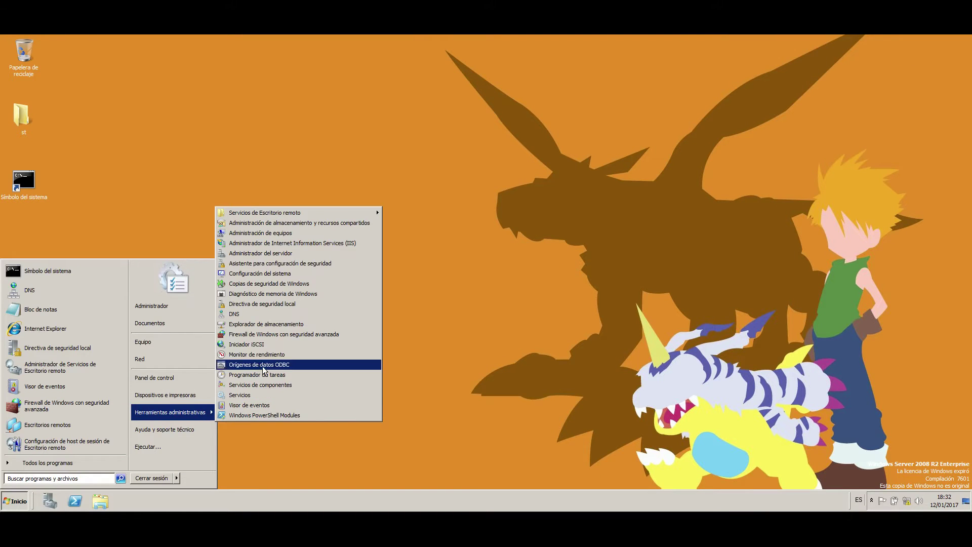
pyautogui.click(265, 315)
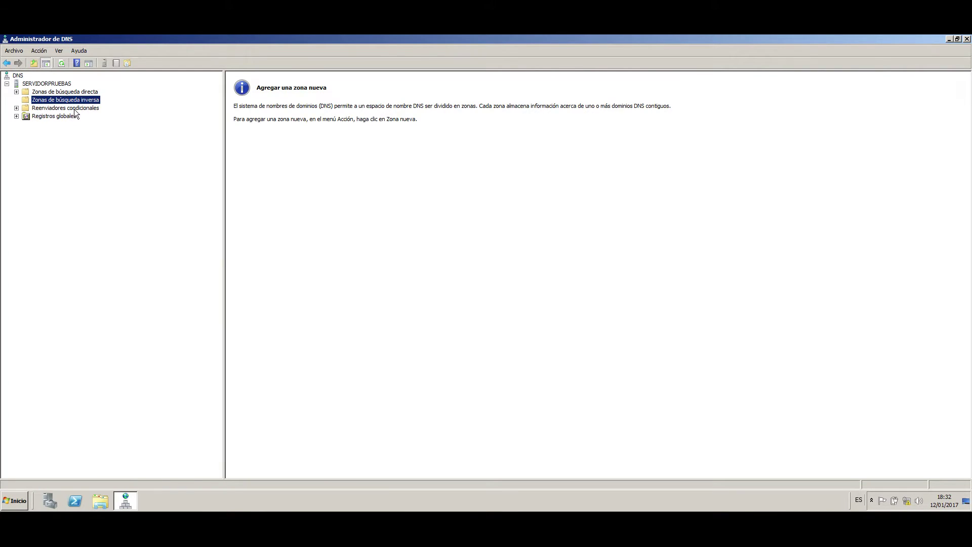
# Review the listening interfaces and forwarders in the SERVIDORPRUEBAS server's properties without changing anything
pyautogui.click(57, 83)
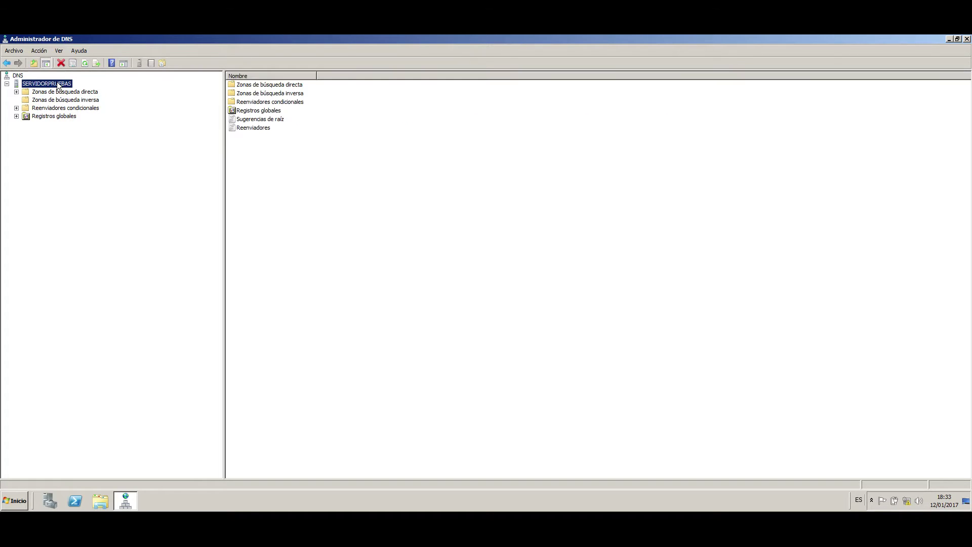
pyautogui.rightClick(57, 83)
pyautogui.click(99, 208)
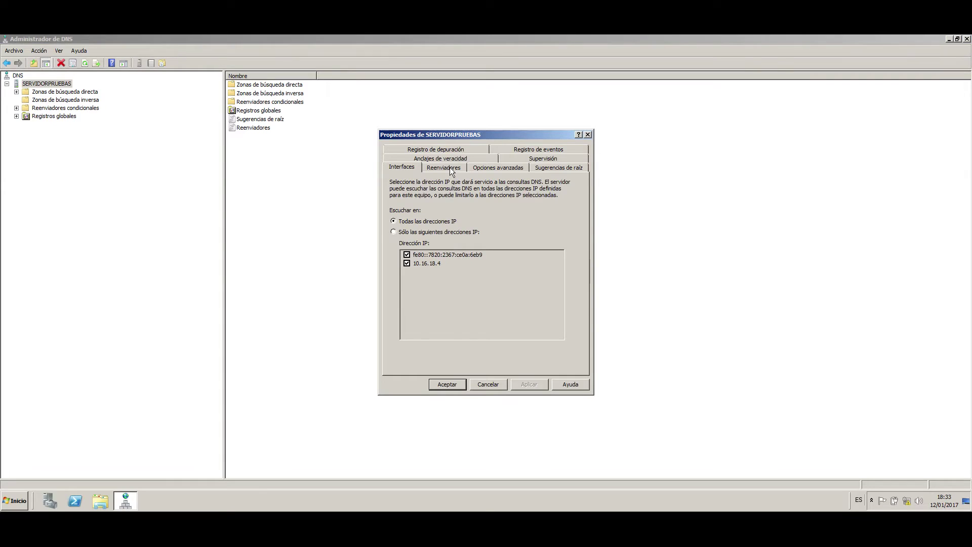
pyautogui.click(448, 168)
pyautogui.click(394, 170)
pyautogui.click(496, 384)
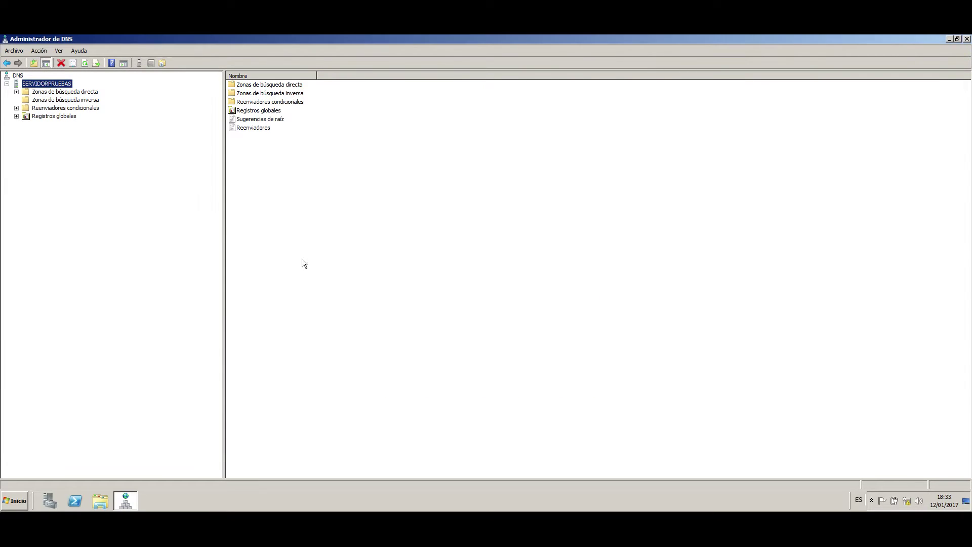
# Start a new forward lookup zone of type Zona principal and name it asir18.es
pyautogui.click(16, 93)
pyautogui.click(84, 101)
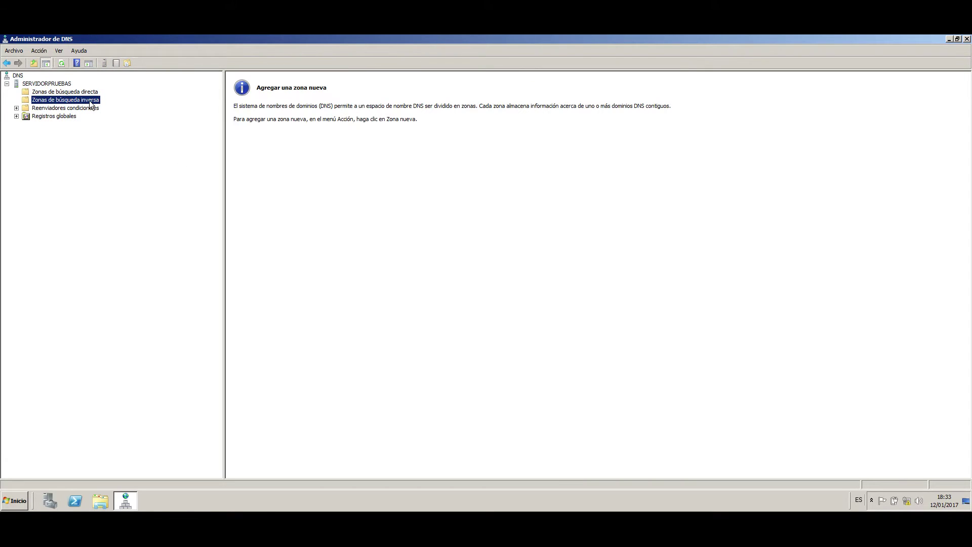
pyautogui.rightClick(92, 92)
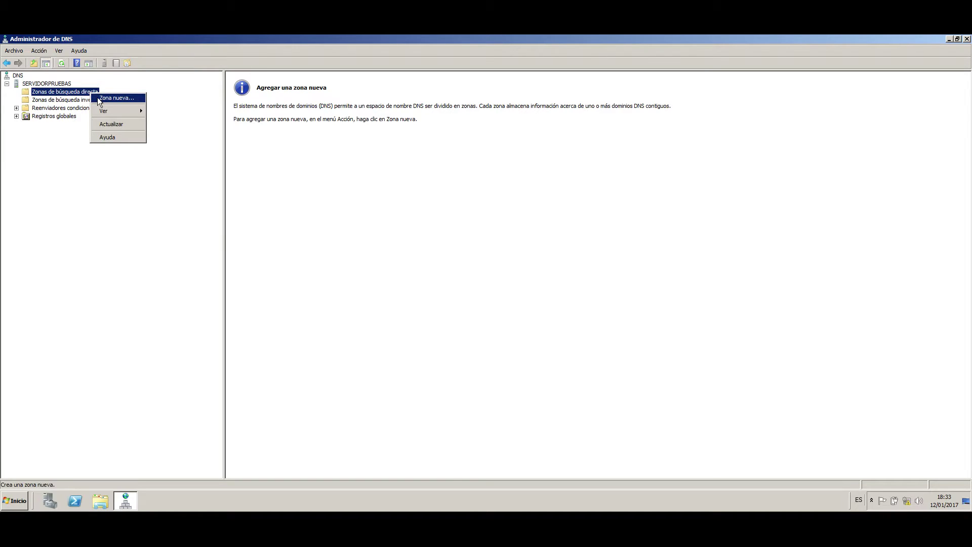
pyautogui.click(116, 98)
pyautogui.click(200, 221)
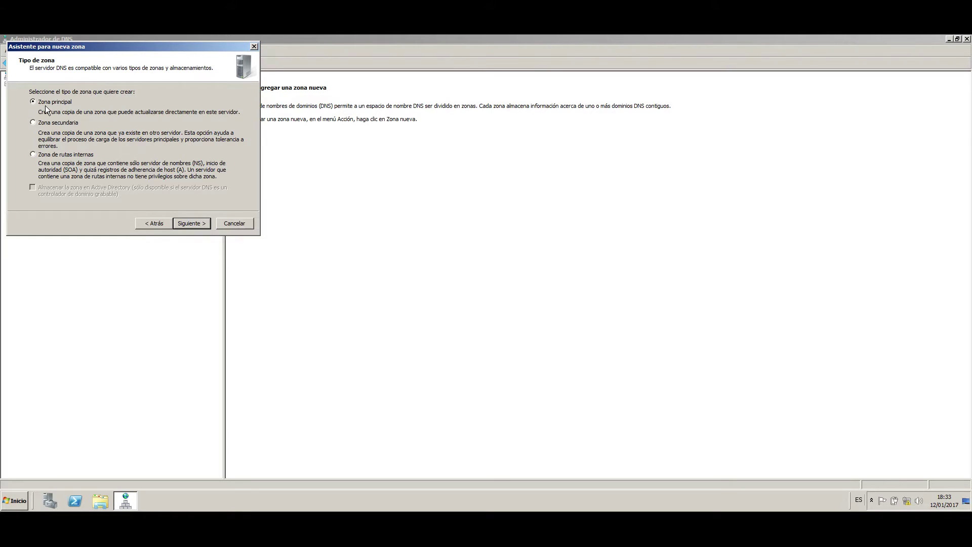
pyautogui.click(192, 222)
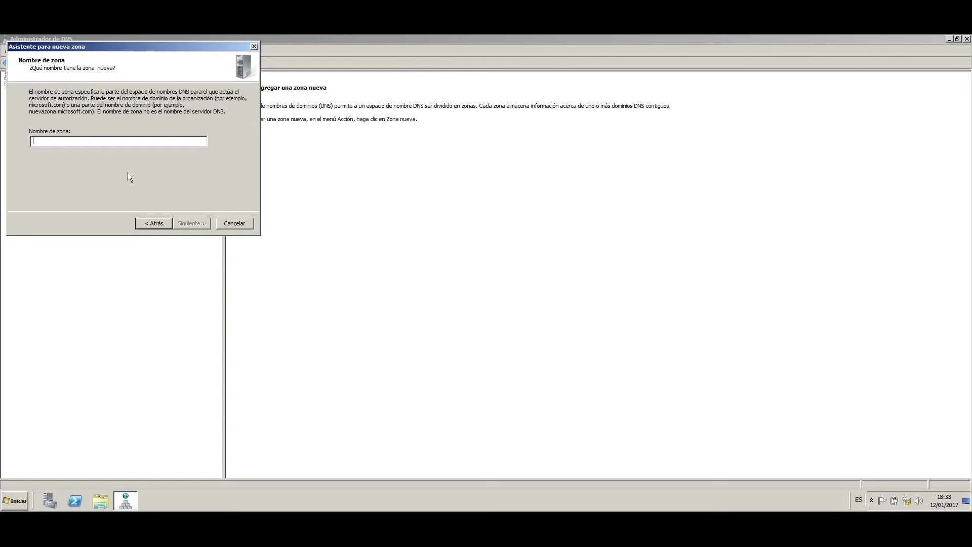
pyautogui.write('asir18.es')
pyautogui.press('Return')
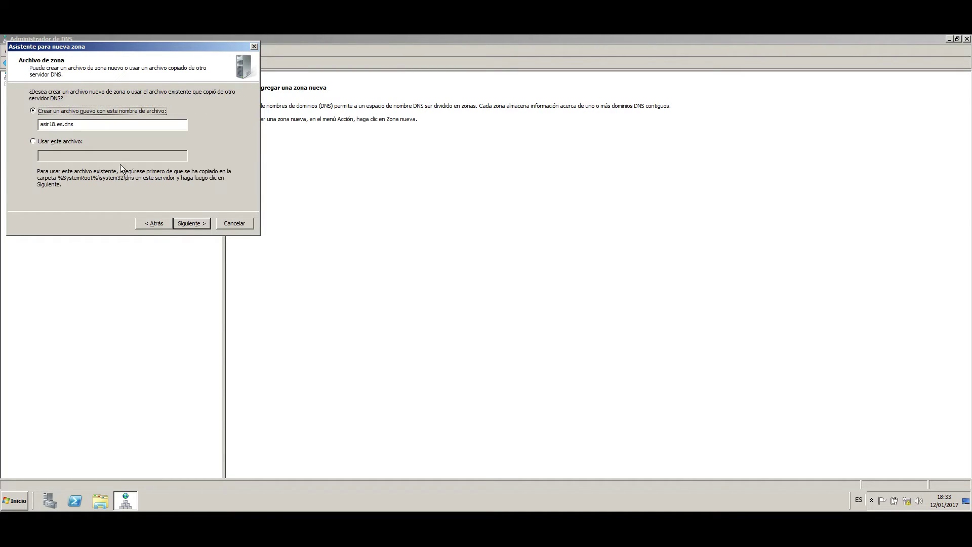
# Finish the forward zone with the new zone file asir18.es.dns and dynamic updates not allowed
pyautogui.click(99, 125)
pyautogui.click(199, 223)
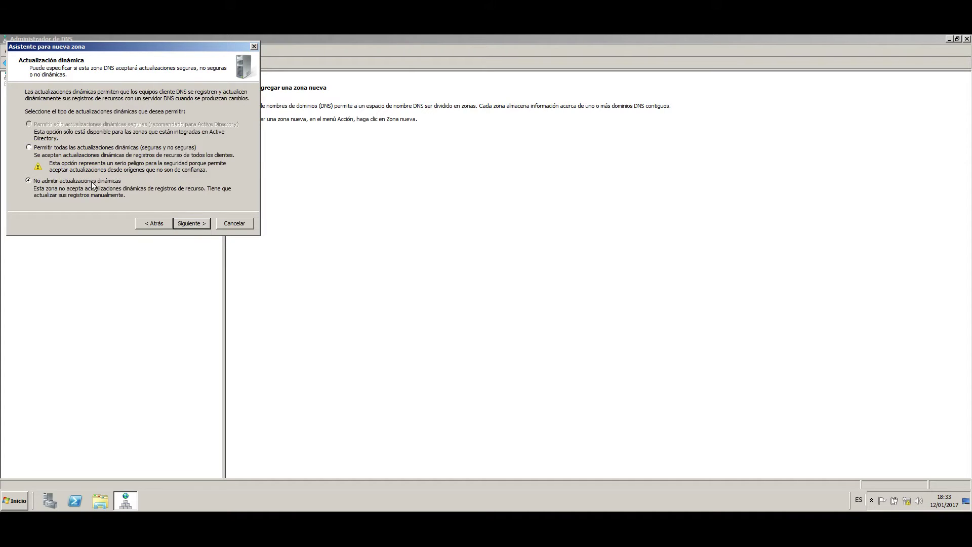
pyautogui.click(192, 223)
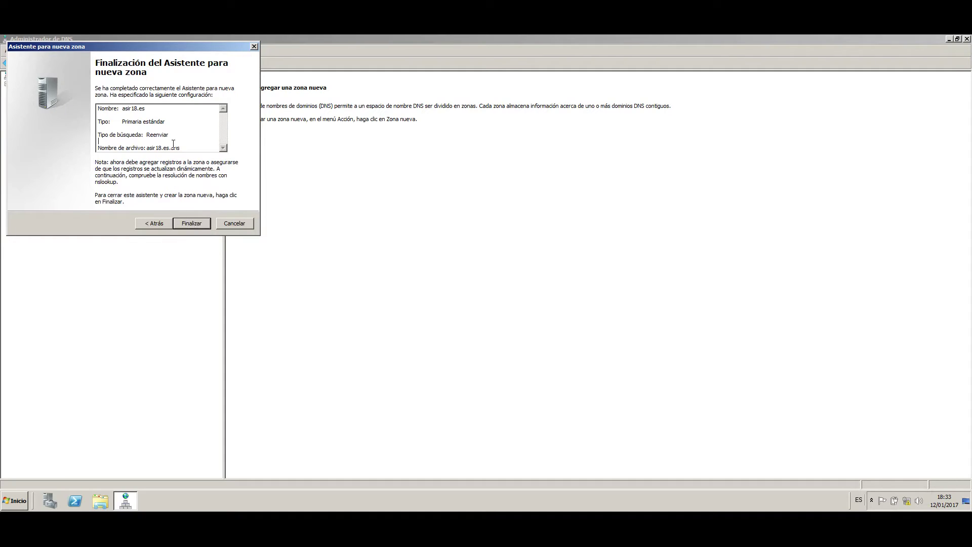
pyautogui.click(191, 222)
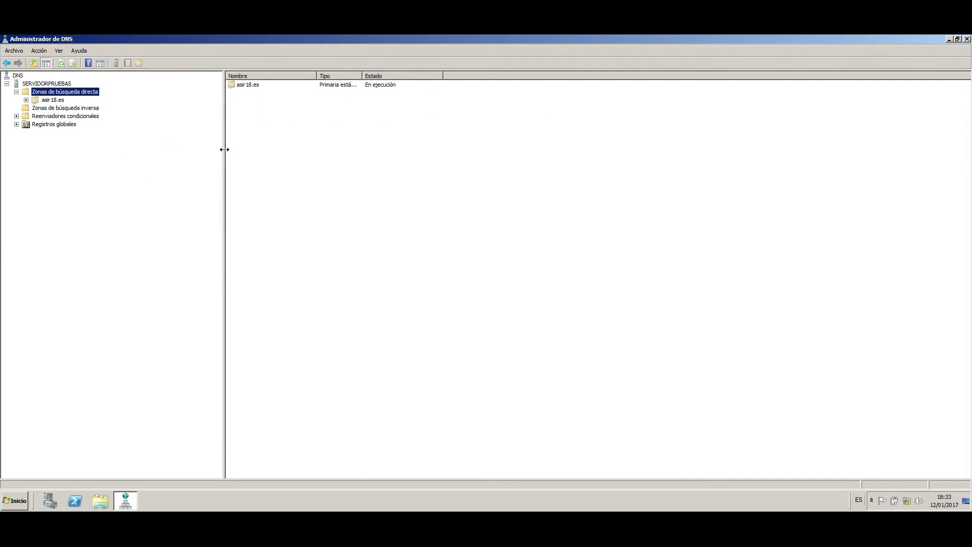
# Start a new reverse lookup zone of type Zona principal for IPv4 with the network ID 10.16.18
pyautogui.click(36, 109)
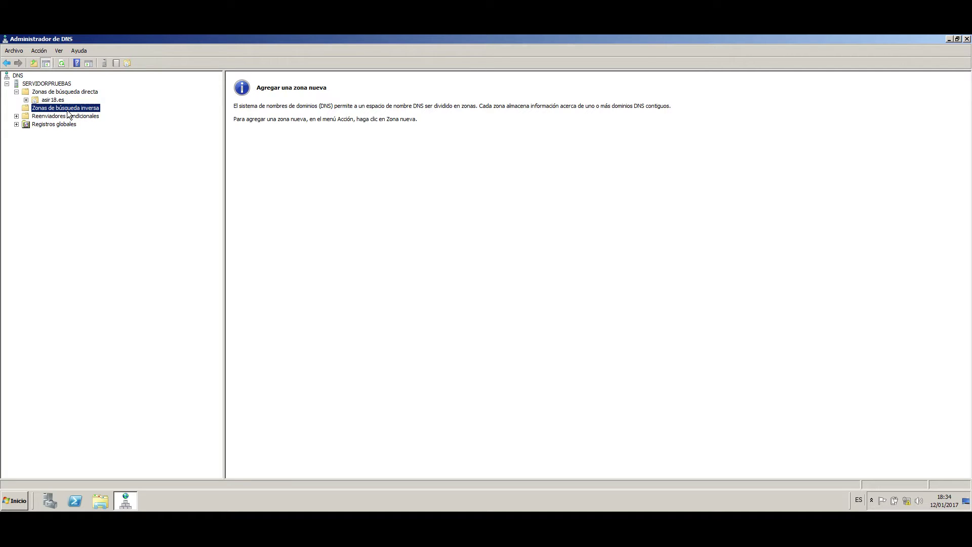
pyautogui.rightClick(71, 110)
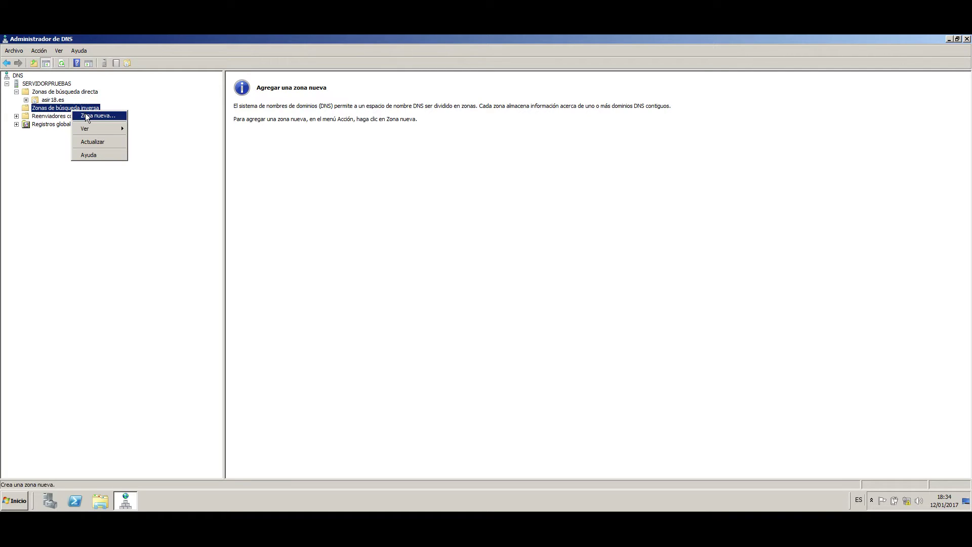
pyautogui.click(87, 116)
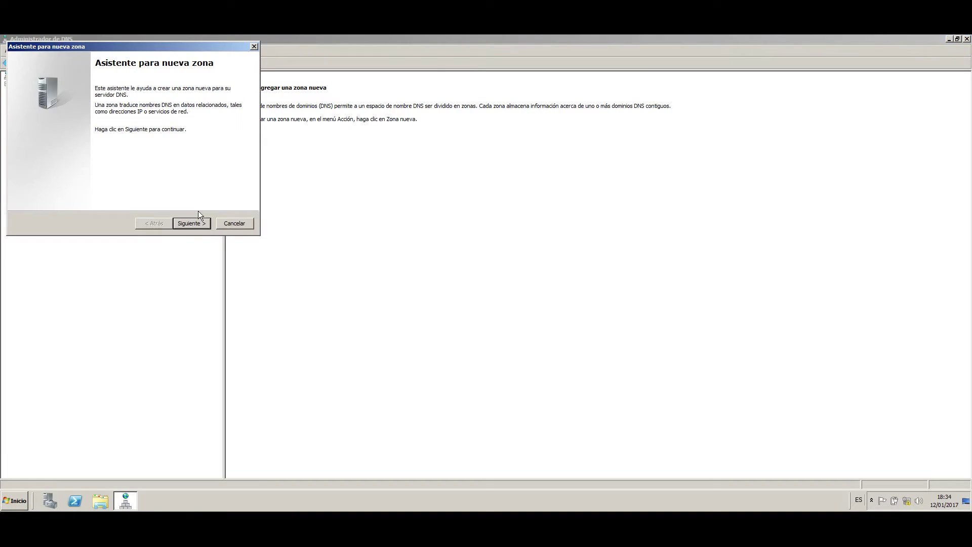
pyautogui.click(190, 224)
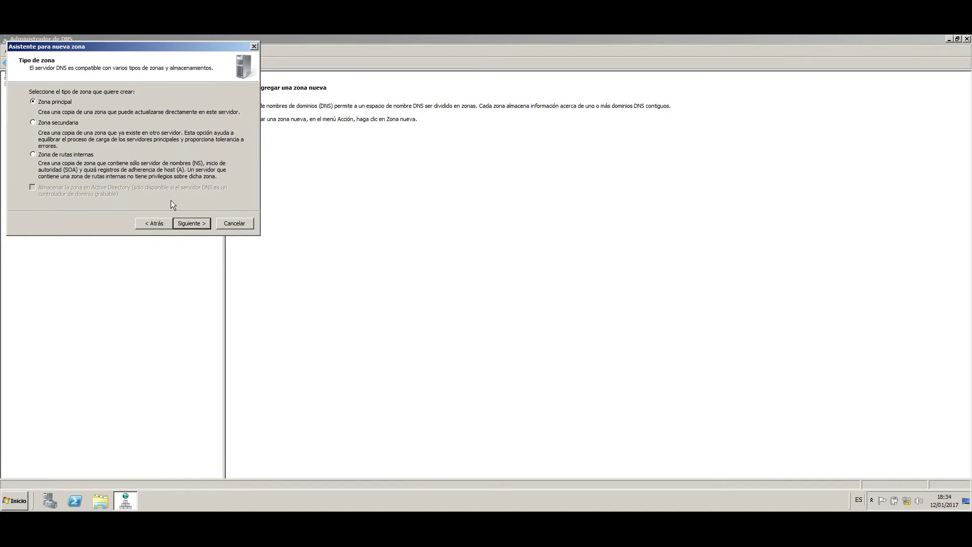
pyautogui.click(191, 223)
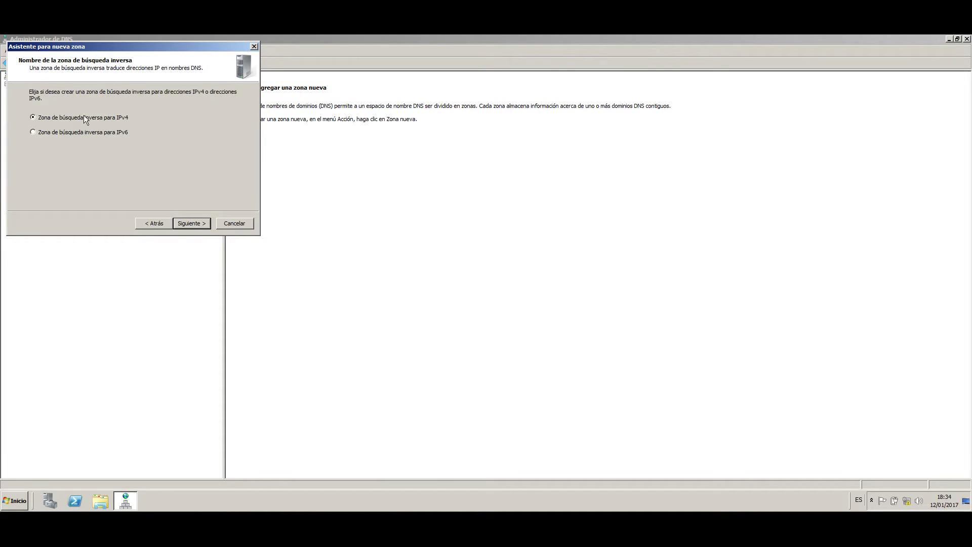
pyautogui.click(204, 226)
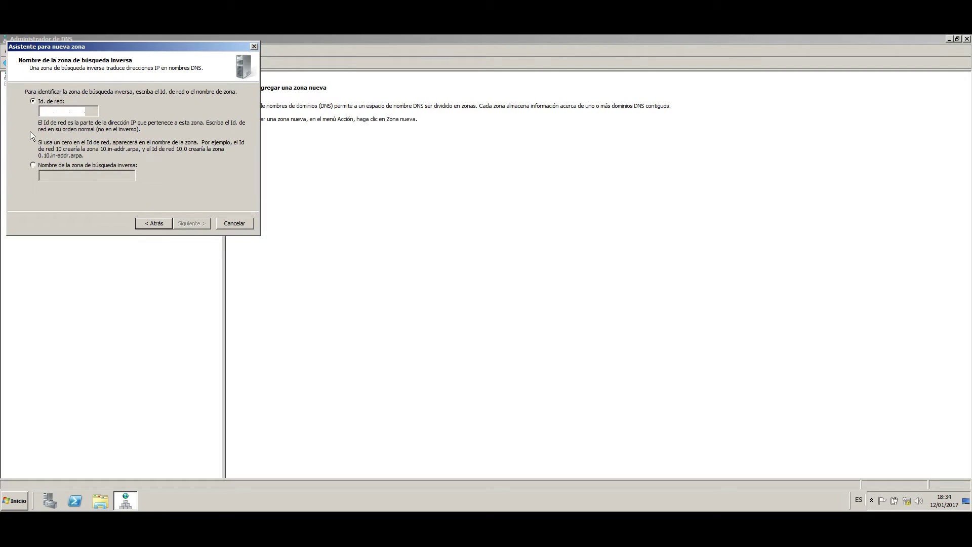
pyautogui.write('10.16.18.')
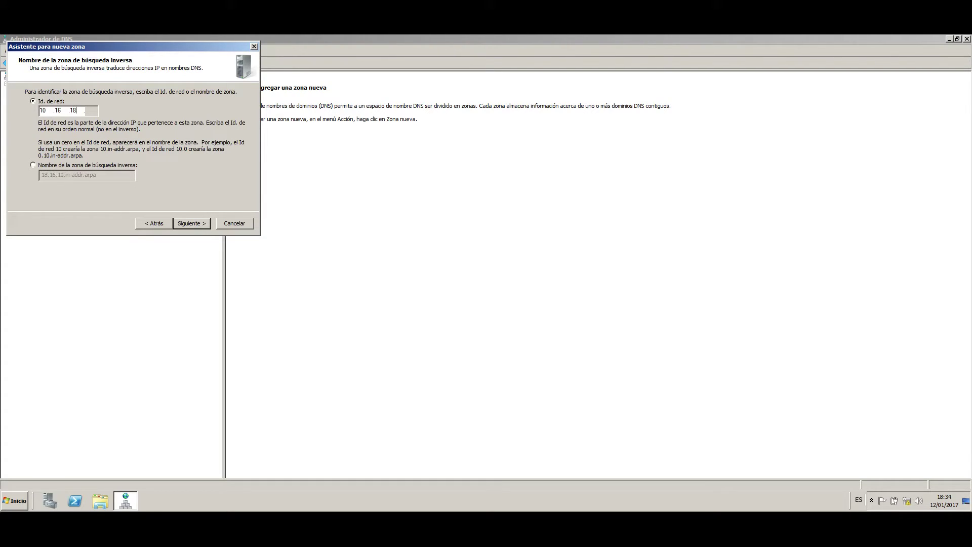
pyautogui.click(86, 117)
pyautogui.click(189, 224)
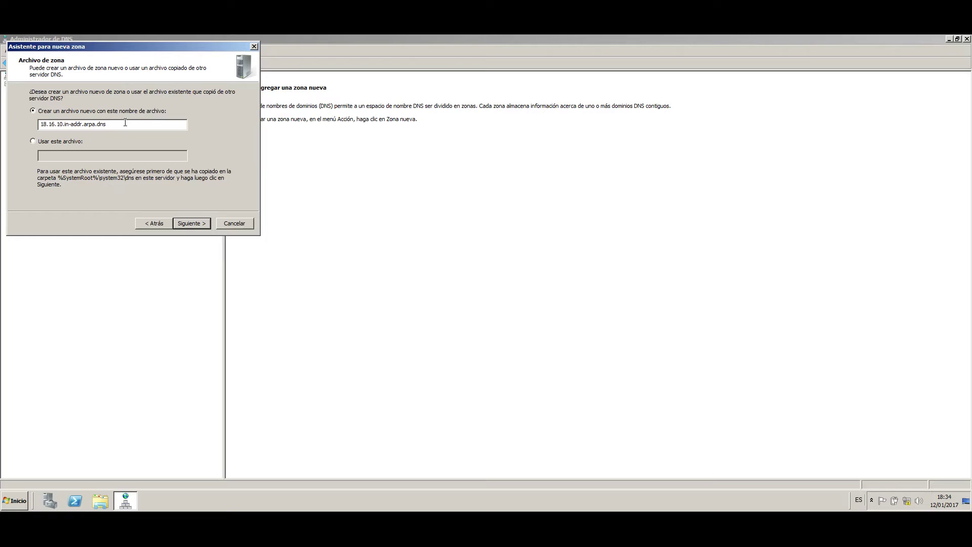
# Finish the reverse zone with the new zone file 18.16.10.in-addr.arpa.dns and dynamic updates not allowed
pyautogui.moveTo(107, 124); pyautogui.dragTo(38, 120)
pyautogui.doubleClick(64, 124)
pyautogui.click(190, 226)
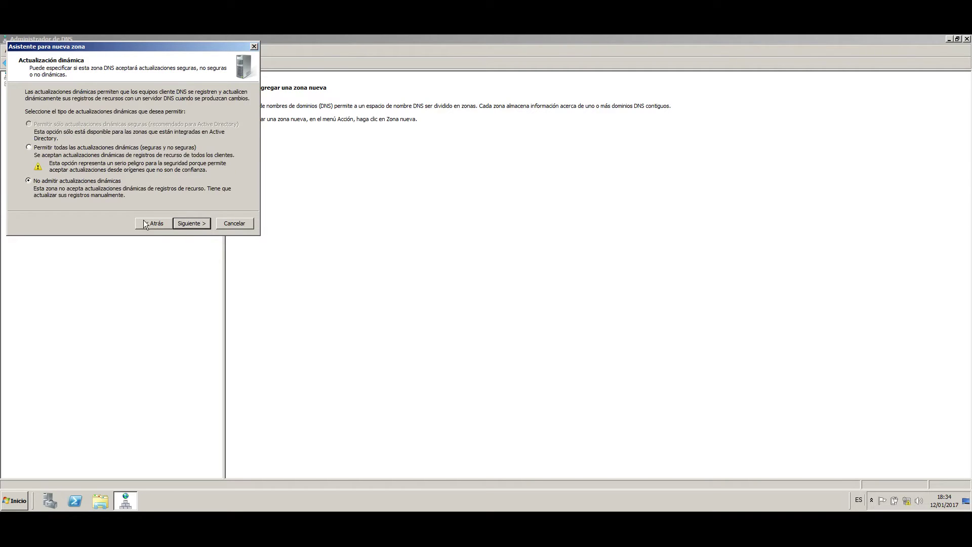
pyautogui.click(196, 226)
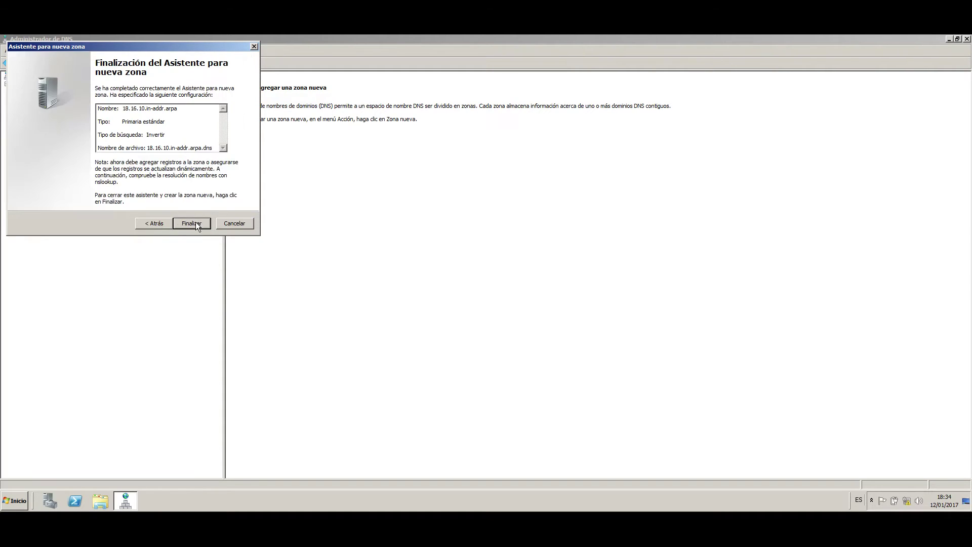
pyautogui.click(175, 138)
pyautogui.click(203, 225)
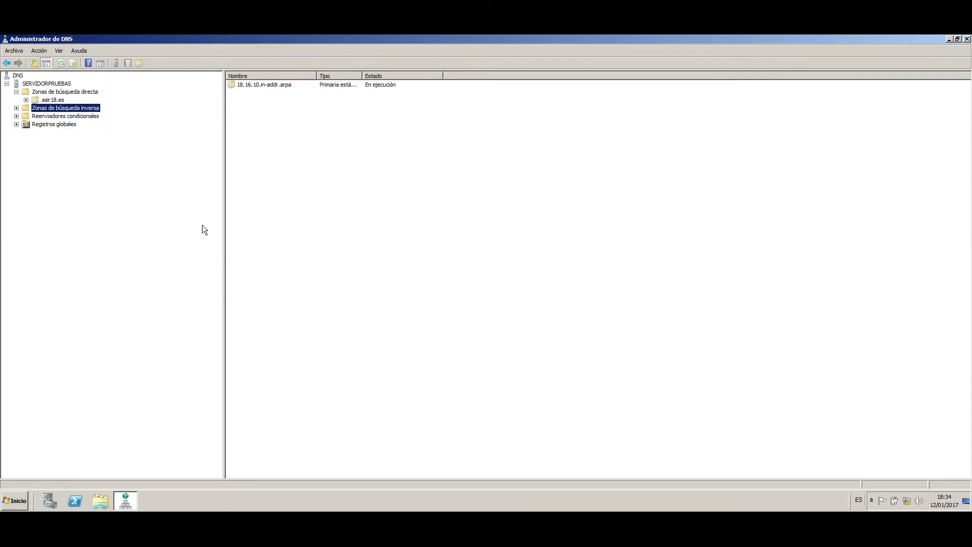
# Add a host record w2k8 with IP address 10.16.18.4 and its associated PTR record to the asir18.es zone
pyautogui.click(57, 100)
pyautogui.click(406, 156)
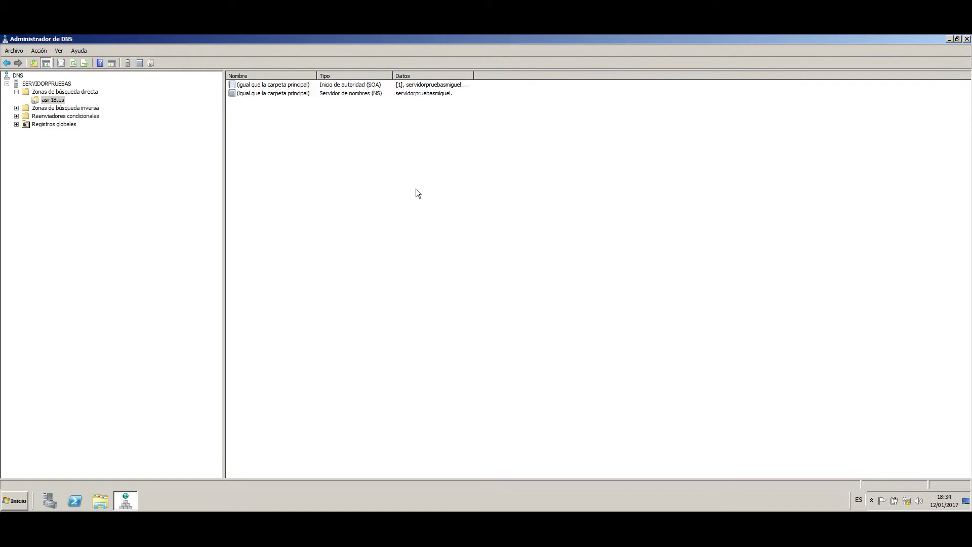
pyautogui.rightClick(407, 215)
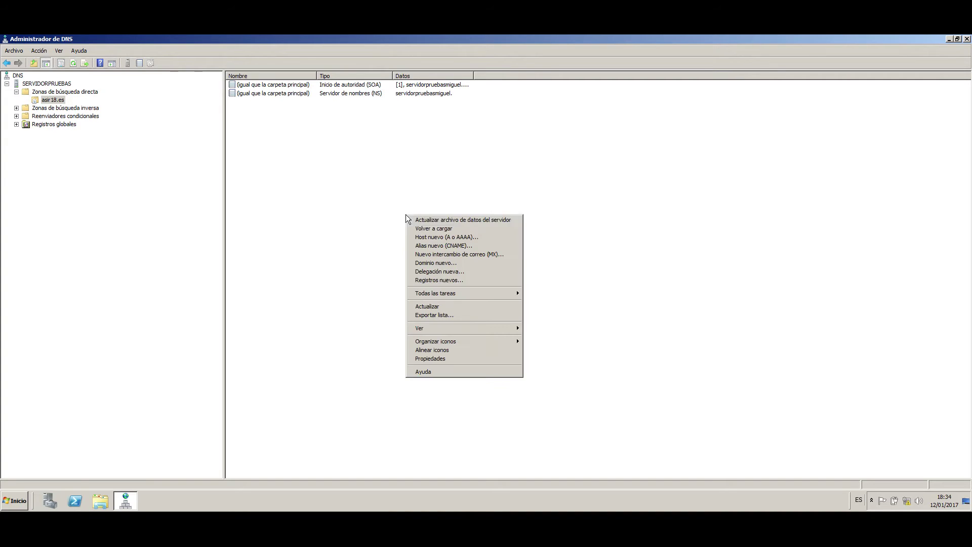
pyautogui.click(438, 238)
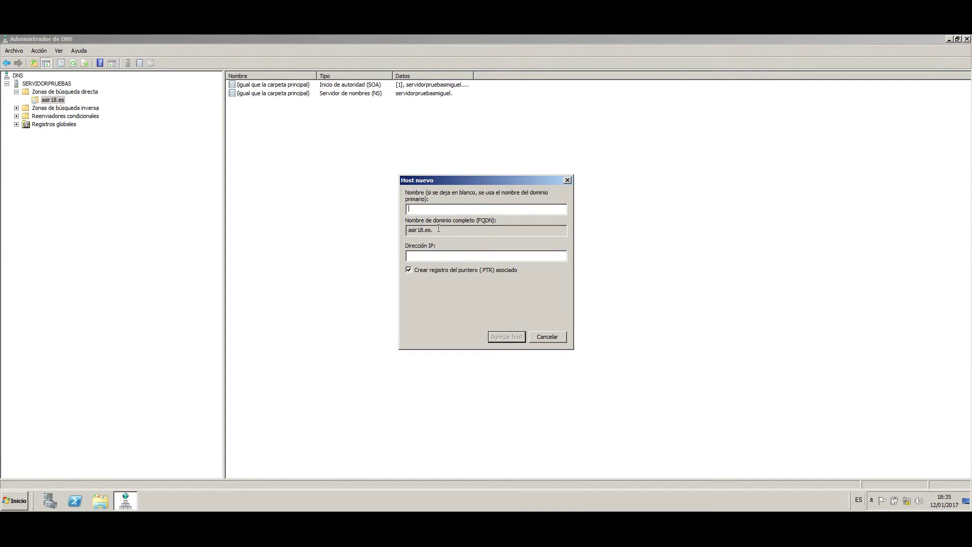
pyautogui.write('w2k8')
pyautogui.moveTo(456, 231); pyautogui.dragTo(398, 227)
pyautogui.click(428, 232)
pyautogui.write('10.16.18.4')
pyautogui.click(511, 339)
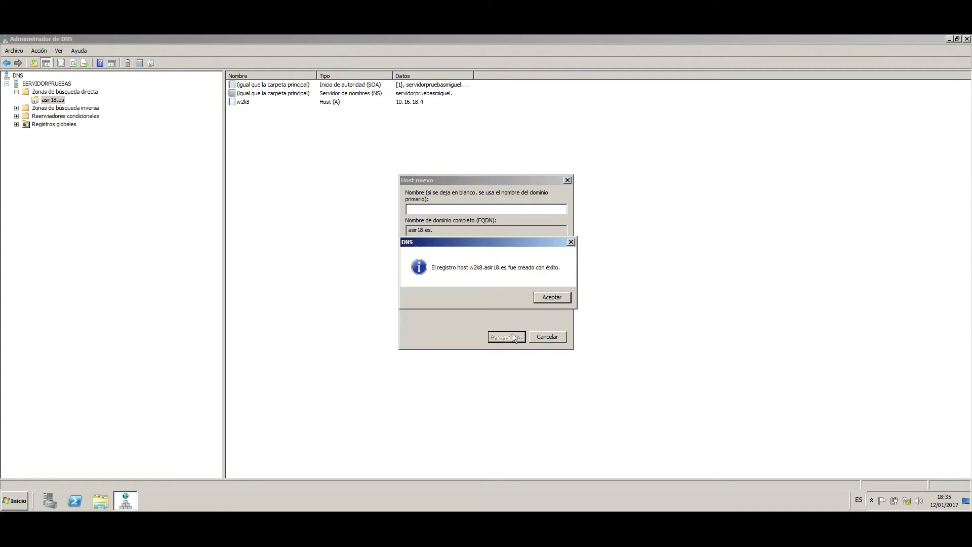
pyautogui.click(548, 300)
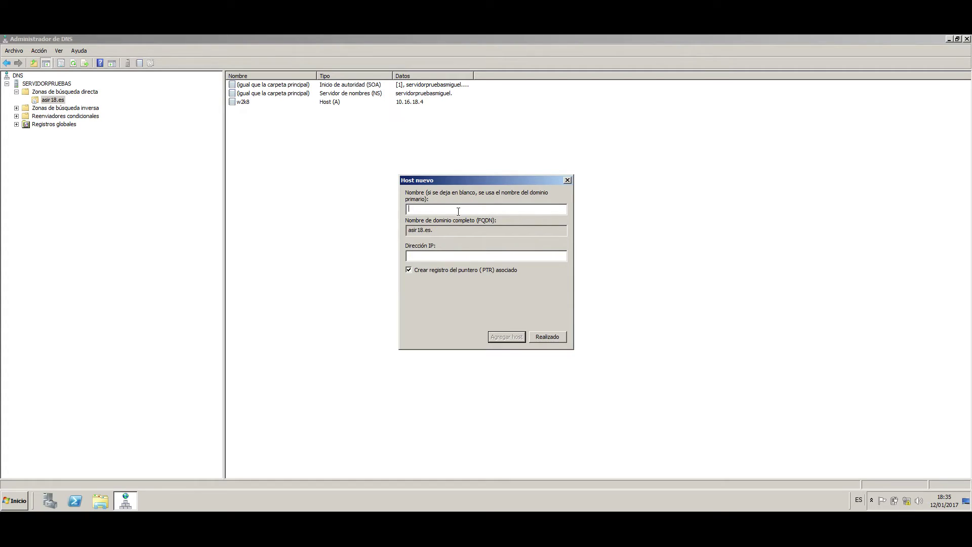
# Add a host record fedora with IP address 10.16.18.7 and its associated PTR record
pyautogui.write('fedora')
pyautogui.write('10.16.18.7')
pyautogui.click(499, 339)
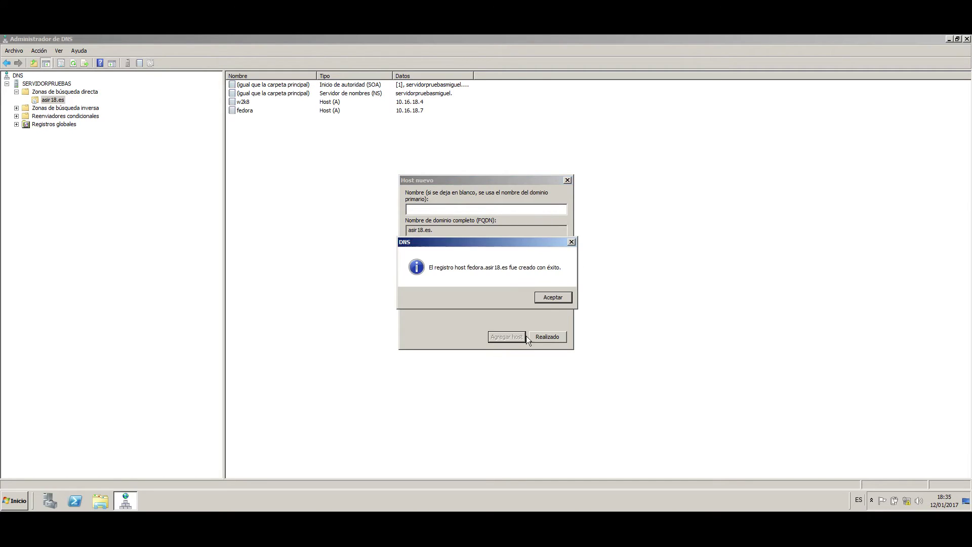
pyautogui.click(549, 296)
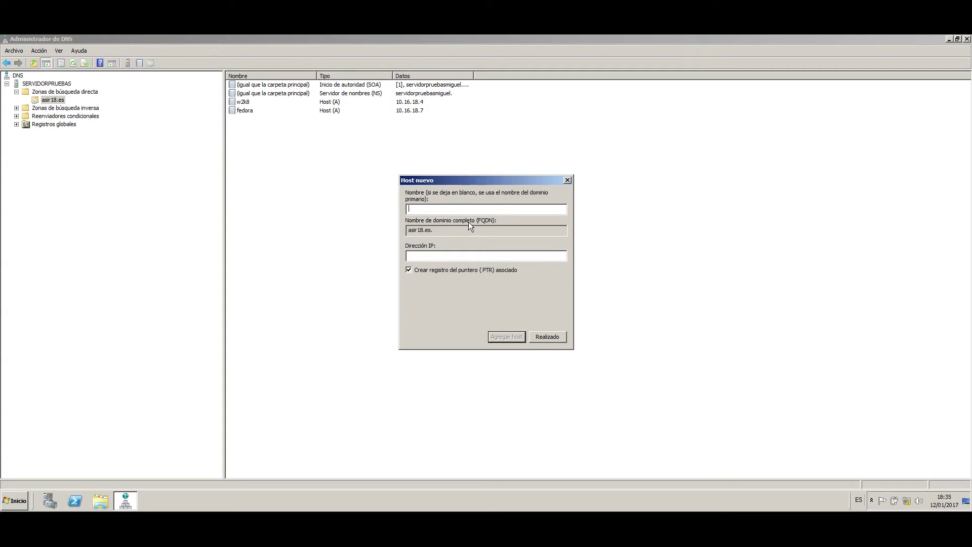
# Add a host record w2k3 with IP address 10.16.18.3 and its associated PTR record
pyautogui.write('w2k3')
pyautogui.click(455, 255)
pyautogui.write('10.16.18.3')
pyautogui.click(505, 337)
pyautogui.click(537, 298)
# Add a host record debian with IP address 10.16.18.6 and its associated PTR record
pyautogui.write('debian')
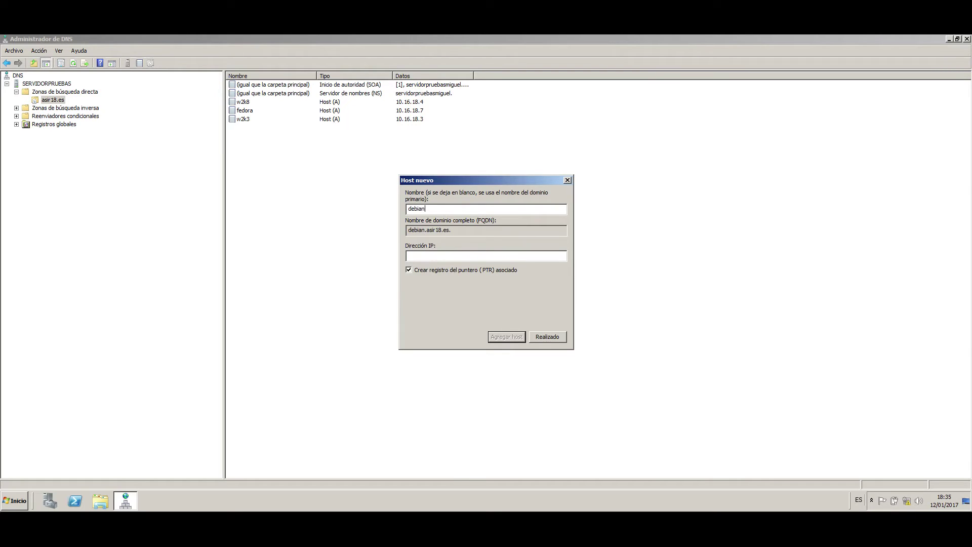
pyautogui.press('Tab')
pyautogui.press('Tab')
pyautogui.write('10.16.18.6')
pyautogui.click(504, 338)
pyautogui.click(548, 296)
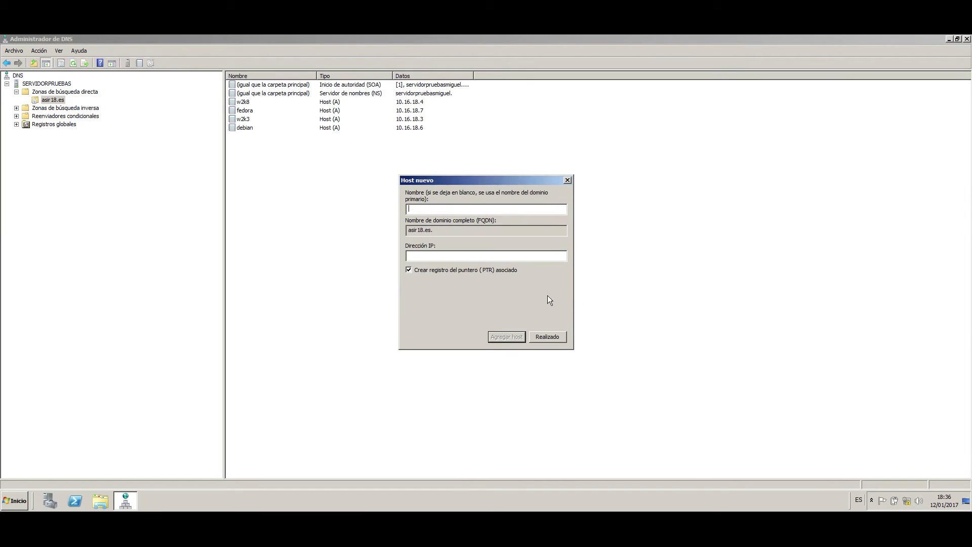
pyautogui.write('route')
pyautogui.press('BackSpace')
pyautogui.press('BackSpace')
pyautogui.press('BackSpace')
pyautogui.press('BackSpace')
pyautogui.press('BackSpace')
# Add a host record ipcop with IP address 10.16.18.1 and its PTR record, and finish adding hosts
pyautogui.write('ipcop10.16.18.1')
pyautogui.click(491, 337)
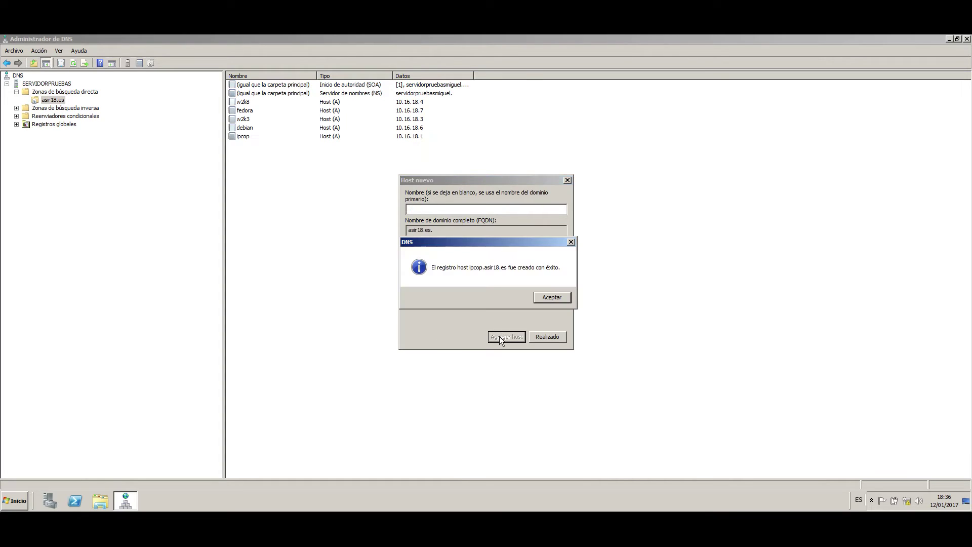
pyautogui.click(553, 298)
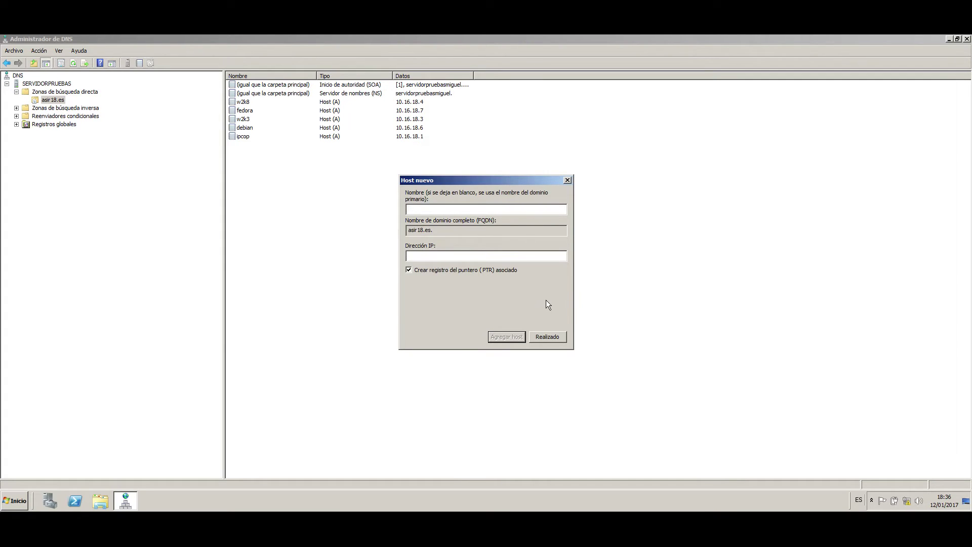
pyautogui.click(551, 337)
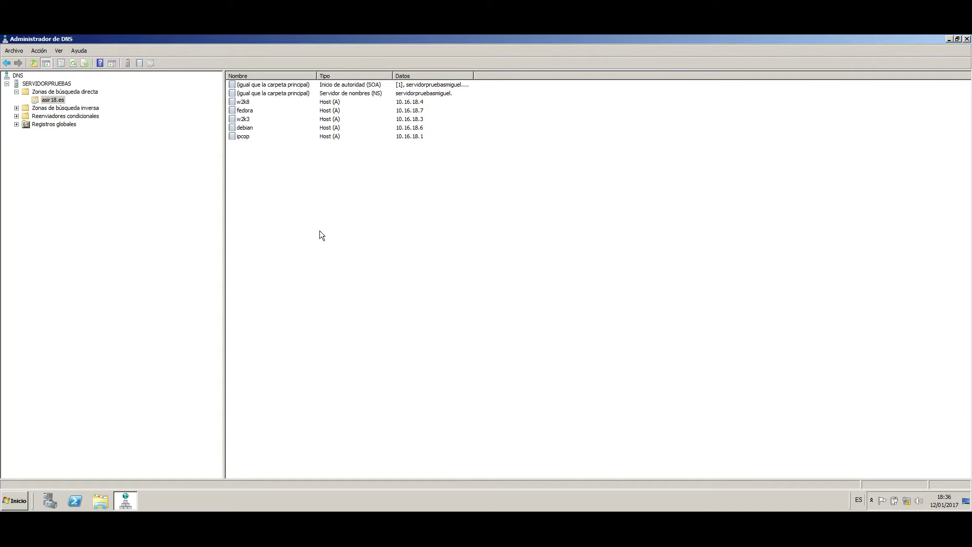
# Create a CNAME alias ns1 in asir18.es, browsing the forward zone's records to choose w2k8.asir18.es as the target host
pyautogui.rightClick(336, 217)
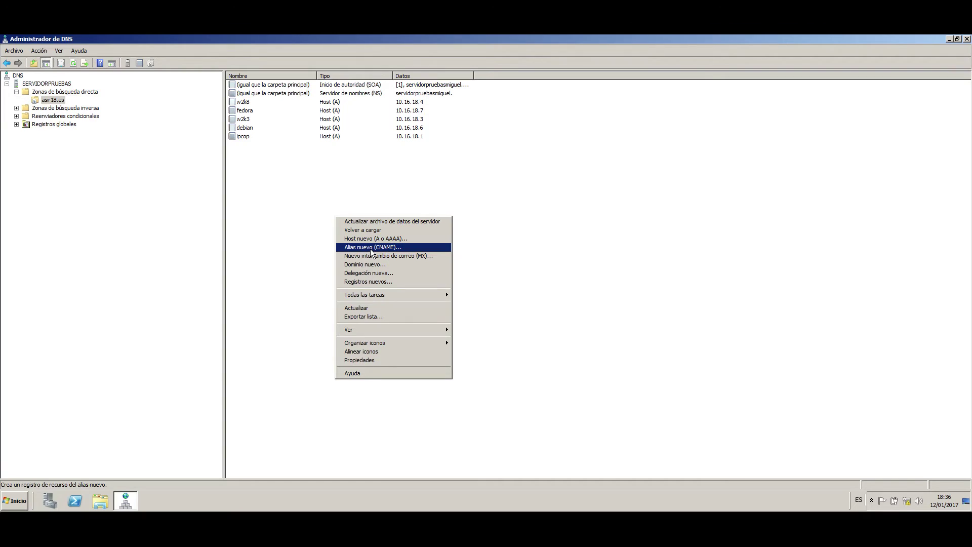
pyautogui.click(372, 247)
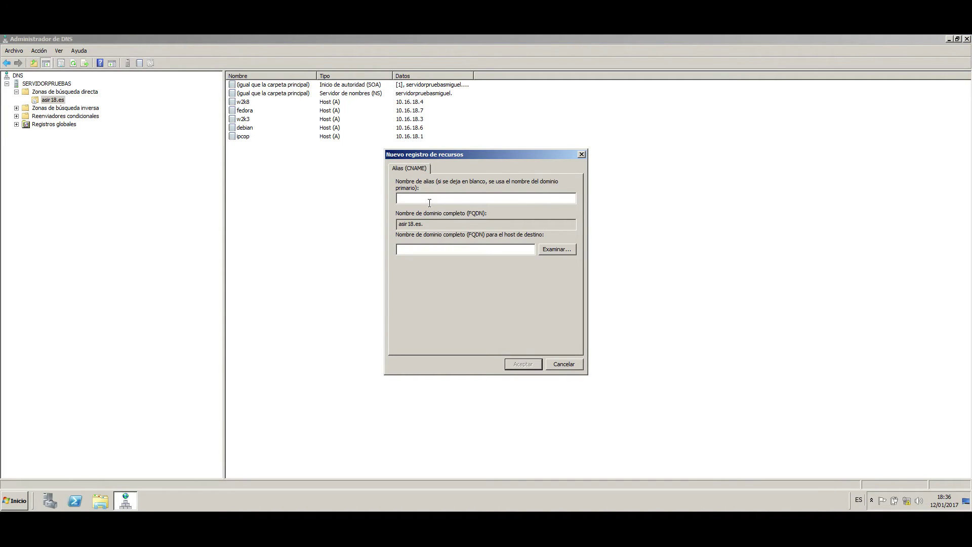
pyautogui.write('ns1')
pyautogui.click(543, 249)
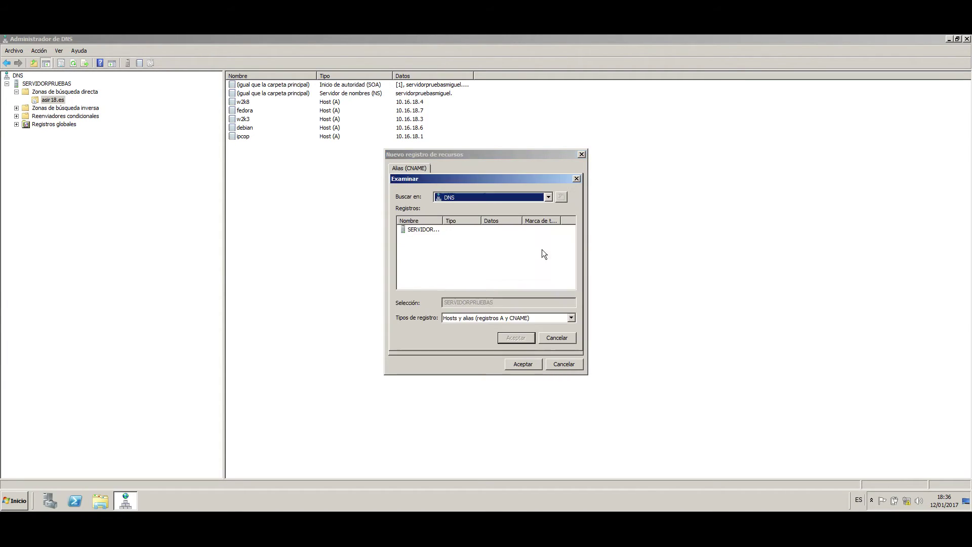
pyautogui.doubleClick(428, 232)
pyautogui.doubleClick(427, 231)
pyautogui.click(561, 196)
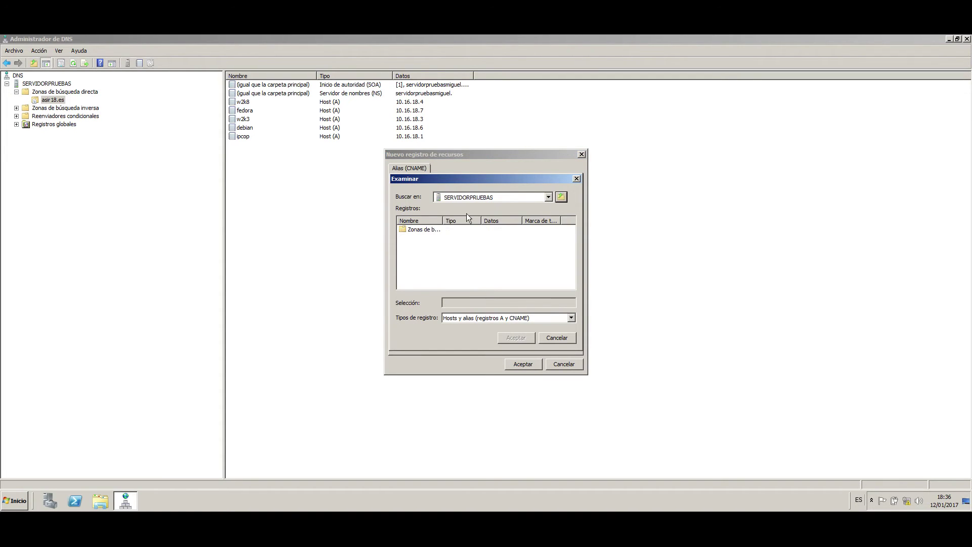
pyautogui.click(449, 229)
pyautogui.doubleClick(448, 229)
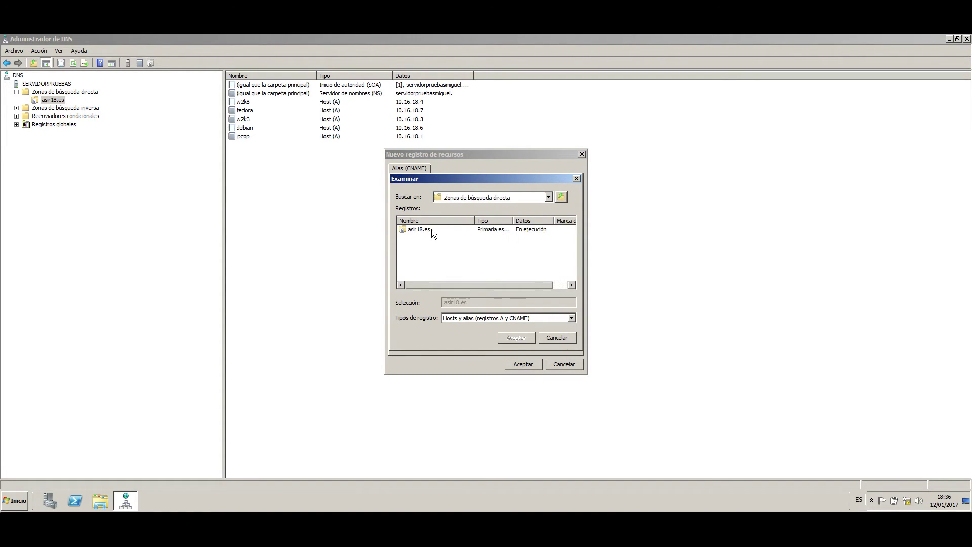
pyautogui.doubleClick(423, 229)
pyautogui.click(414, 229)
pyautogui.click(525, 338)
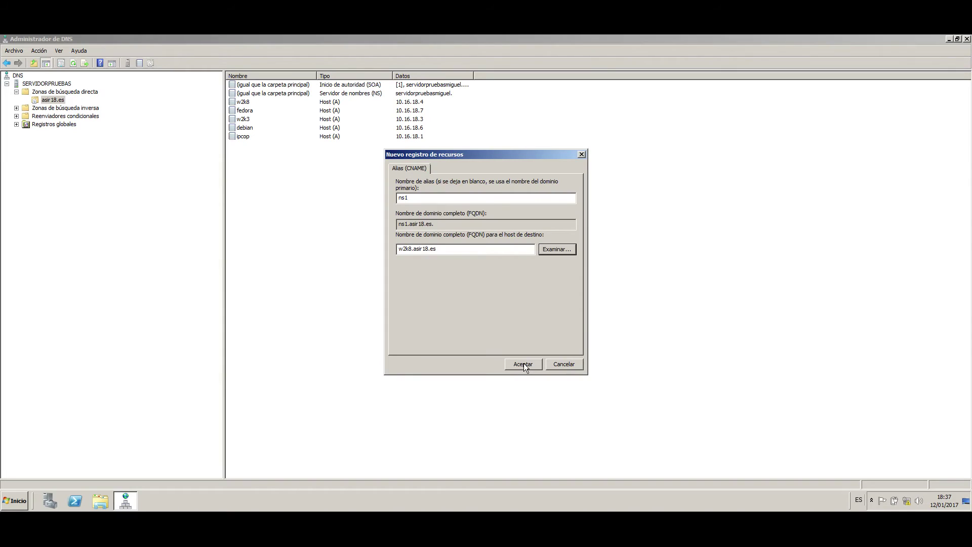
pyautogui.click(524, 363)
# Create a CNAME alias www in asir18.es with fedora.asir18.es as the target host
pyautogui.rightClick(304, 193)
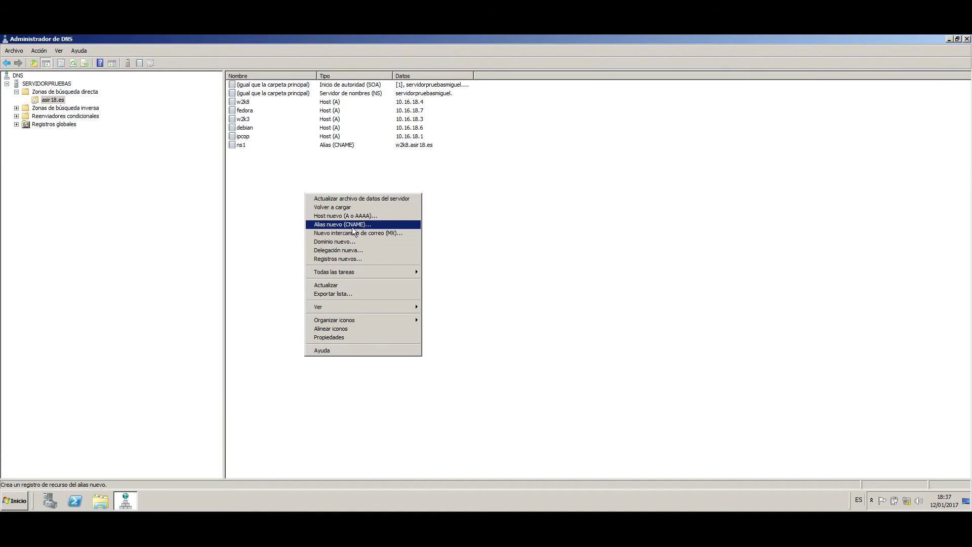
pyautogui.click(357, 222)
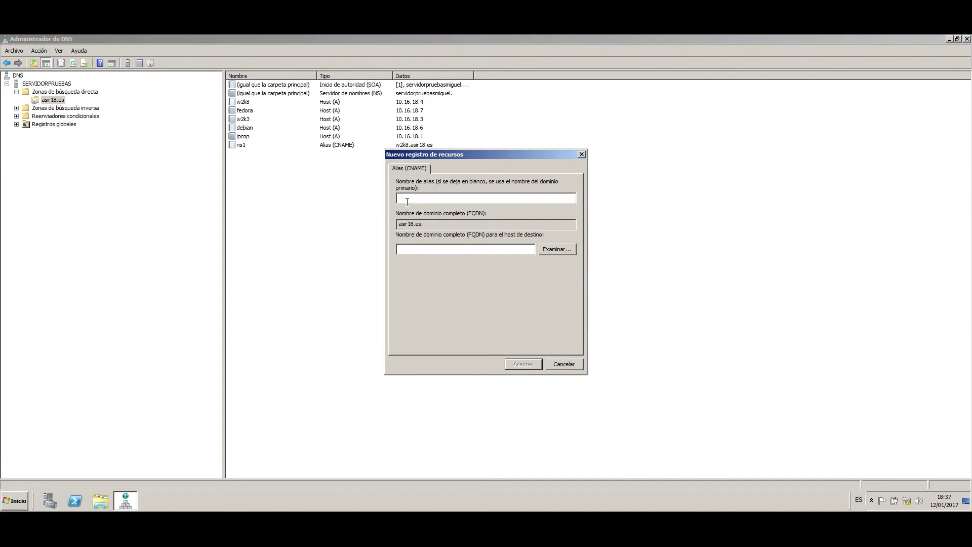
pyautogui.write('www')
pyautogui.moveTo(439, 223); pyautogui.dragTo(394, 222)
pyautogui.write('fedora.asir18.es')
pyautogui.click(523, 364)
# Create a CNAME alias ftp in asir18.es with w2k3.asir18.es as the target host
pyautogui.rightClick(346, 195)
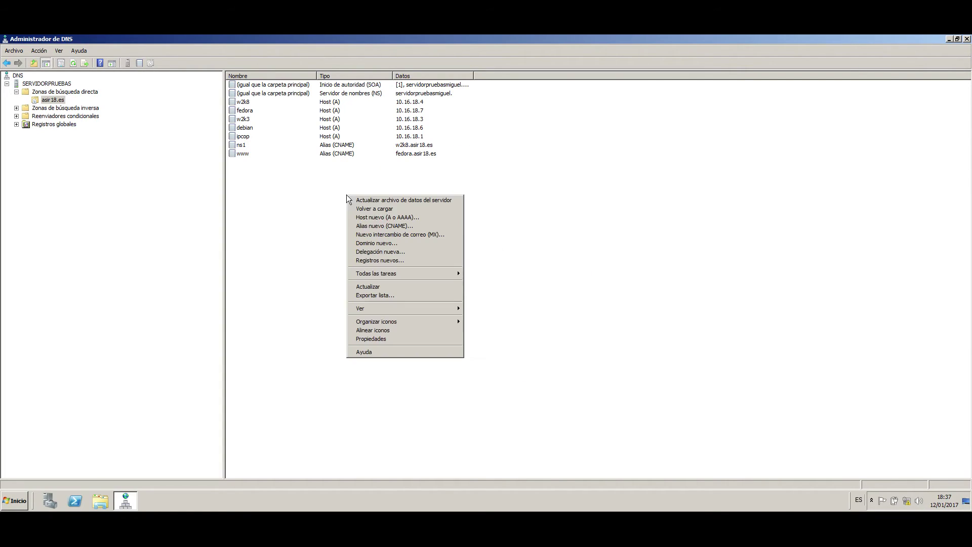
pyautogui.click(382, 225)
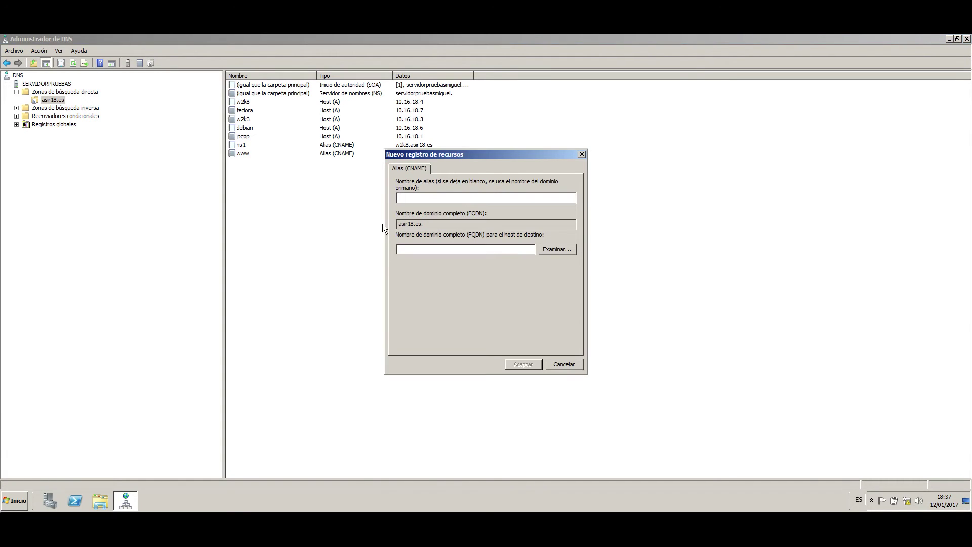
pyautogui.write('ftp')
pyautogui.click(545, 250)
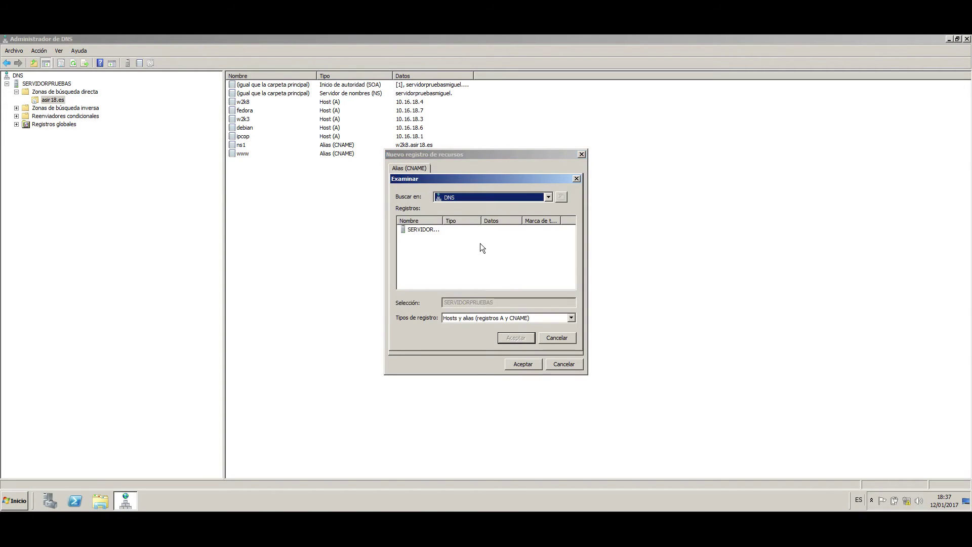
pyautogui.doubleClick(433, 228)
pyautogui.doubleClick(431, 230)
pyautogui.doubleClick(416, 247)
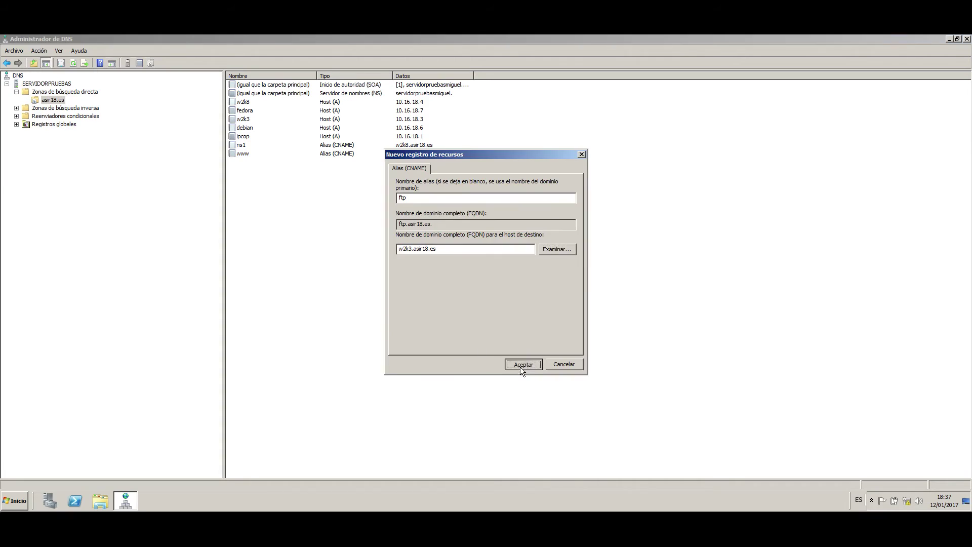
pyautogui.click(522, 364)
# Create a CNAME alias mail in asir18.es with debian.asir18.es as the target host
pyautogui.rightClick(357, 232)
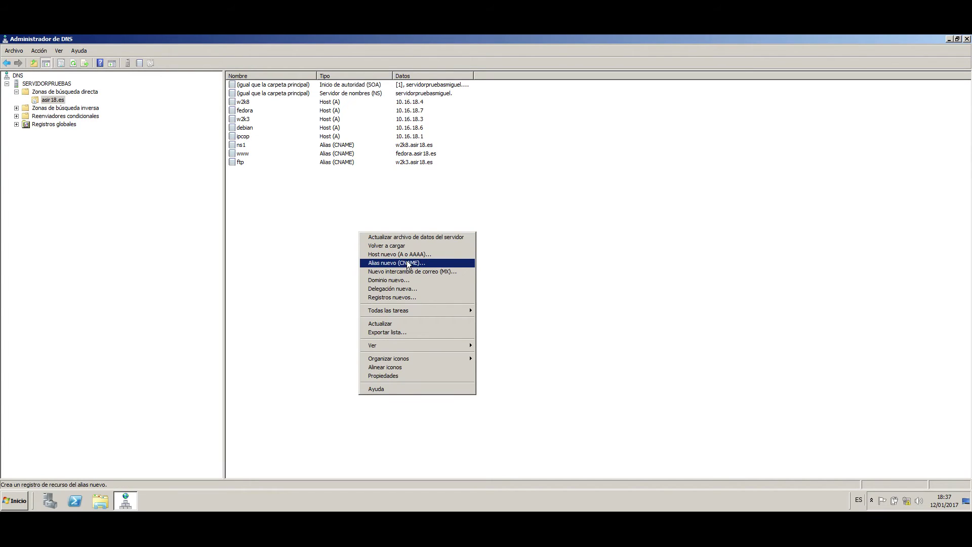
pyautogui.click(408, 263)
pyautogui.write('mail')
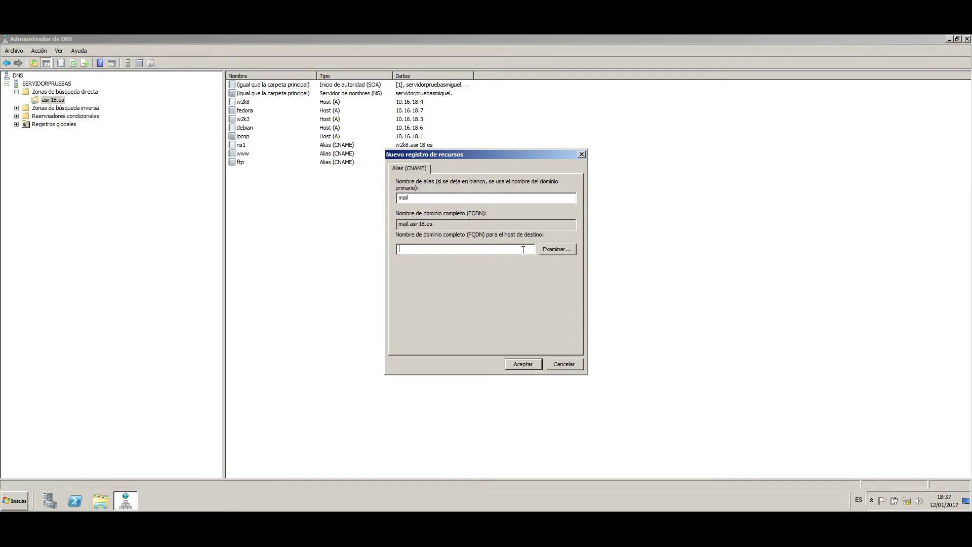
pyautogui.click(542, 250)
pyautogui.click(429, 226)
pyautogui.doubleClick(429, 227)
pyautogui.doubleClick(430, 227)
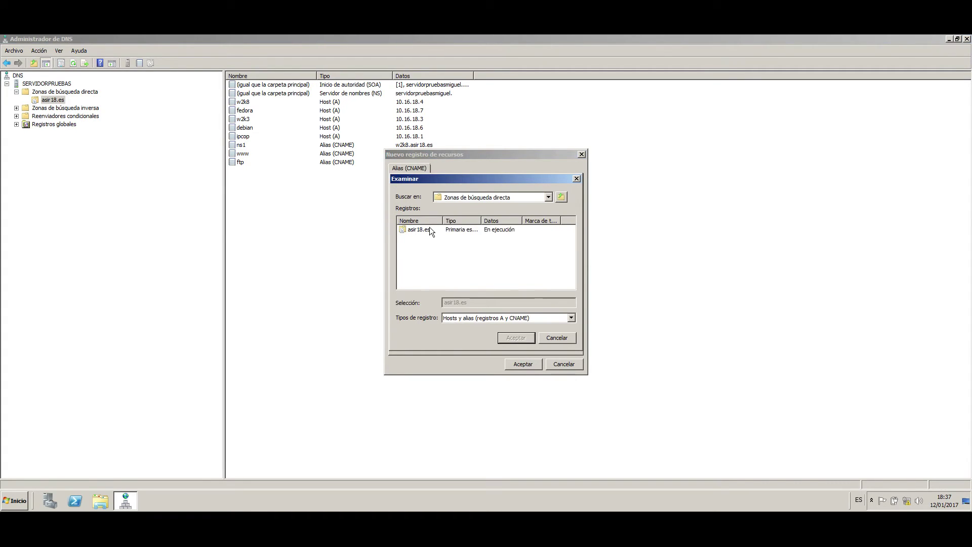
pyautogui.doubleClick(430, 226)
pyautogui.doubleClick(414, 255)
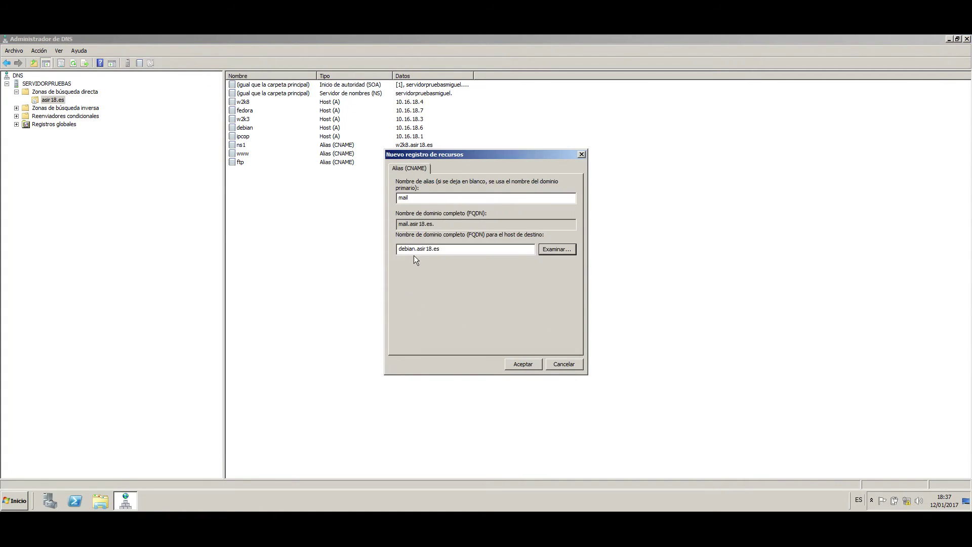
pyautogui.click(526, 364)
# Create a CNAME alias router in asir18.es with ipcop.asir18.es as the target host
pyautogui.rightClick(374, 227)
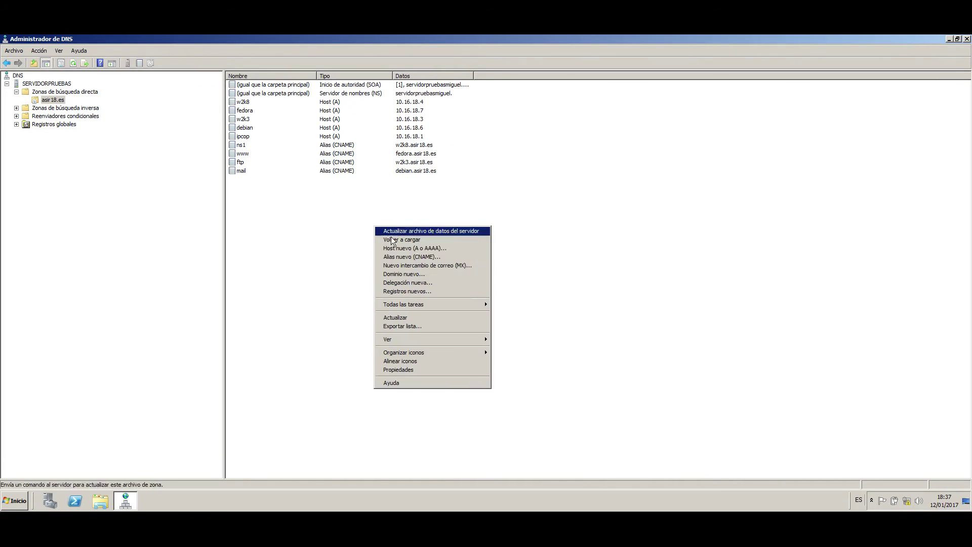
pyautogui.click(425, 256)
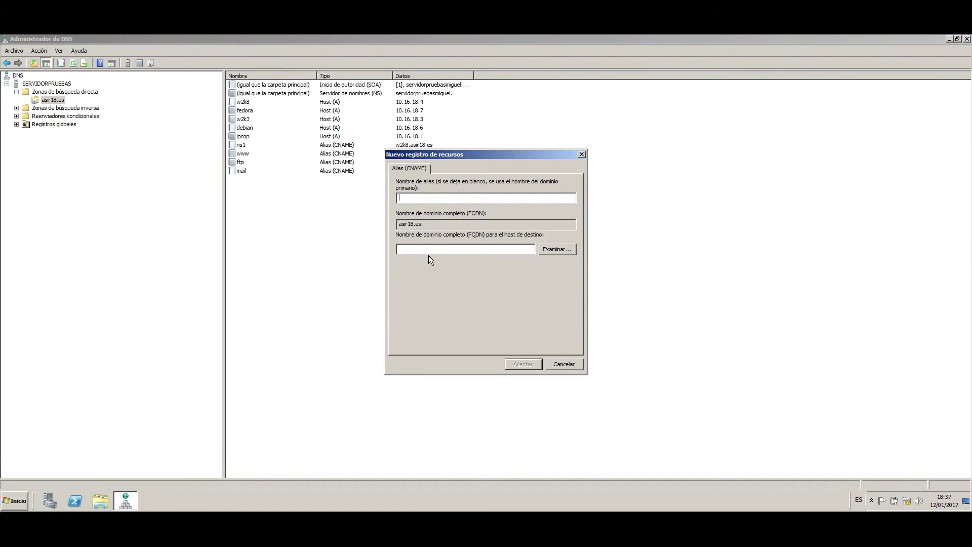
pyautogui.click(543, 250)
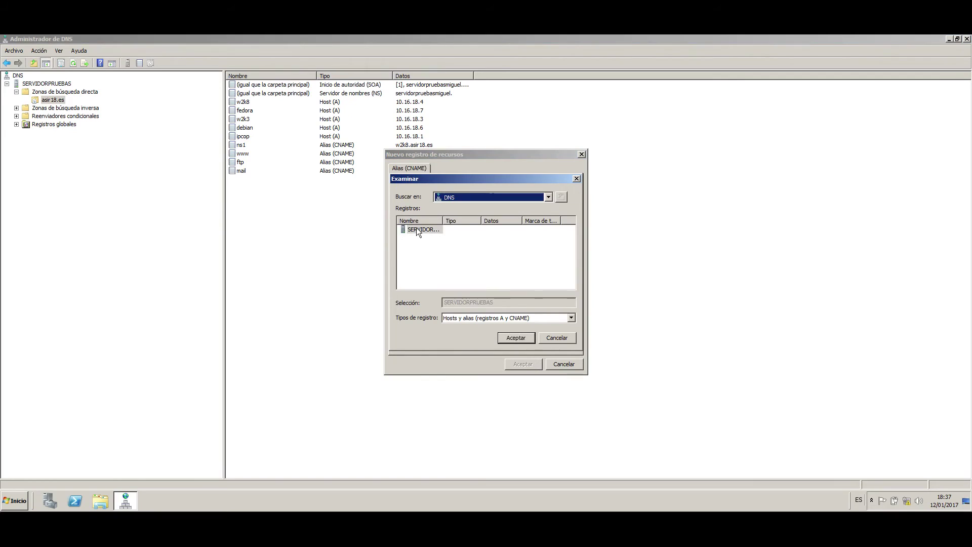
pyautogui.doubleClick(418, 230)
pyautogui.doubleClick(418, 230)
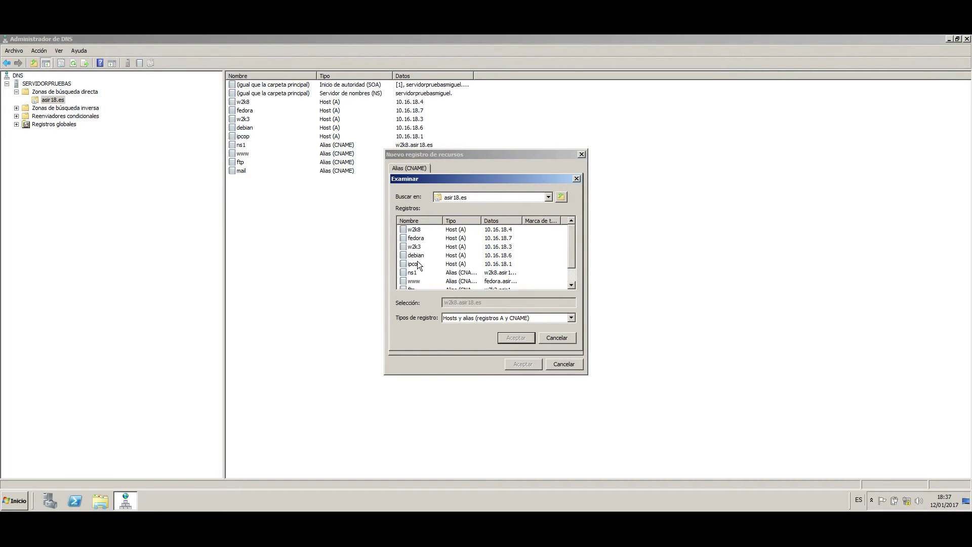
pyautogui.doubleClick(417, 264)
pyautogui.click(428, 198)
pyautogui.write('router')
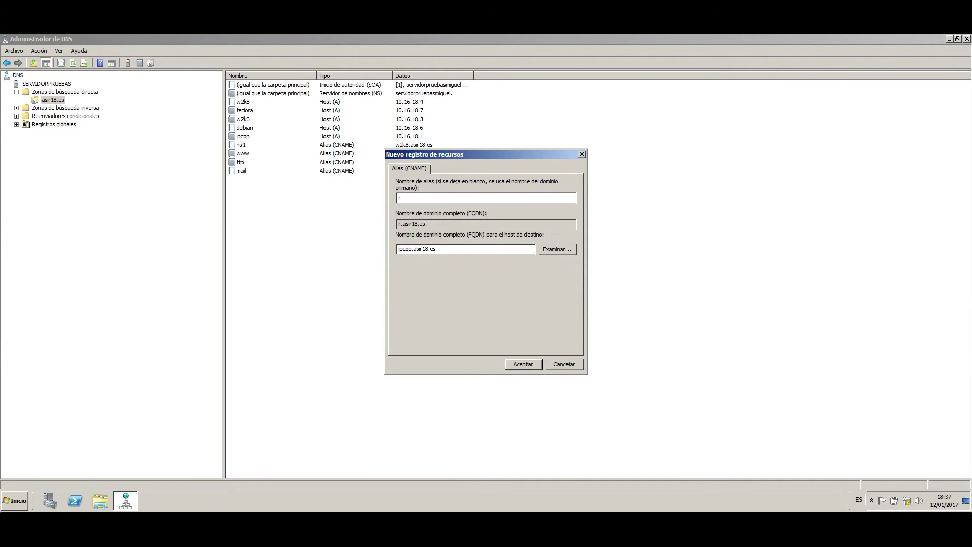
pyautogui.click(525, 363)
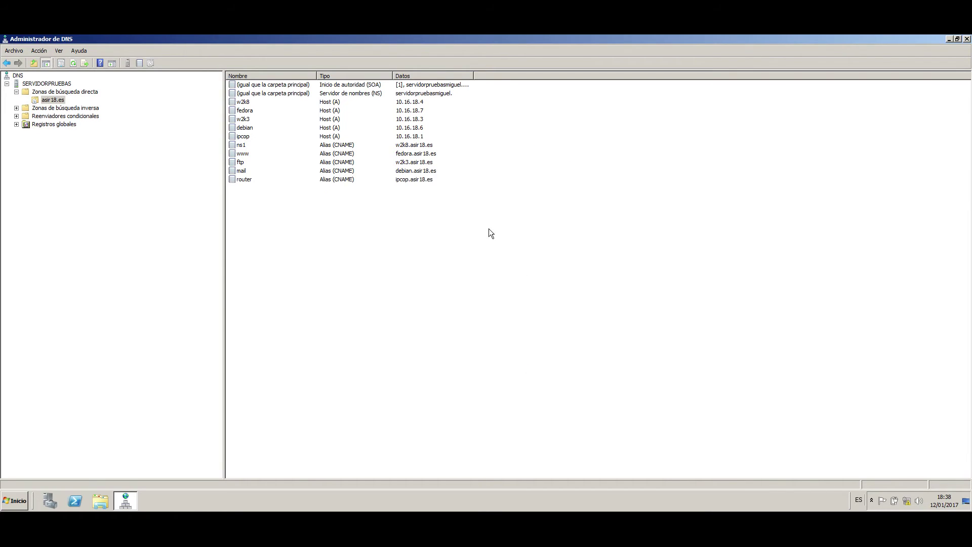
# Create a mail exchanger (MX) record for asir18.es with debian.asir18.es as the mail server and priority 10
pyautogui.rightClick(405, 223)
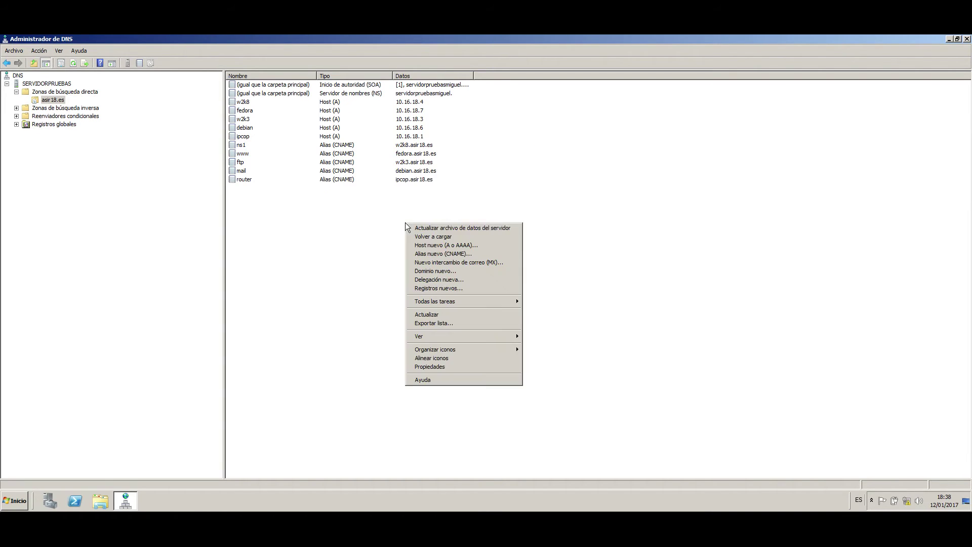
pyautogui.click(423, 264)
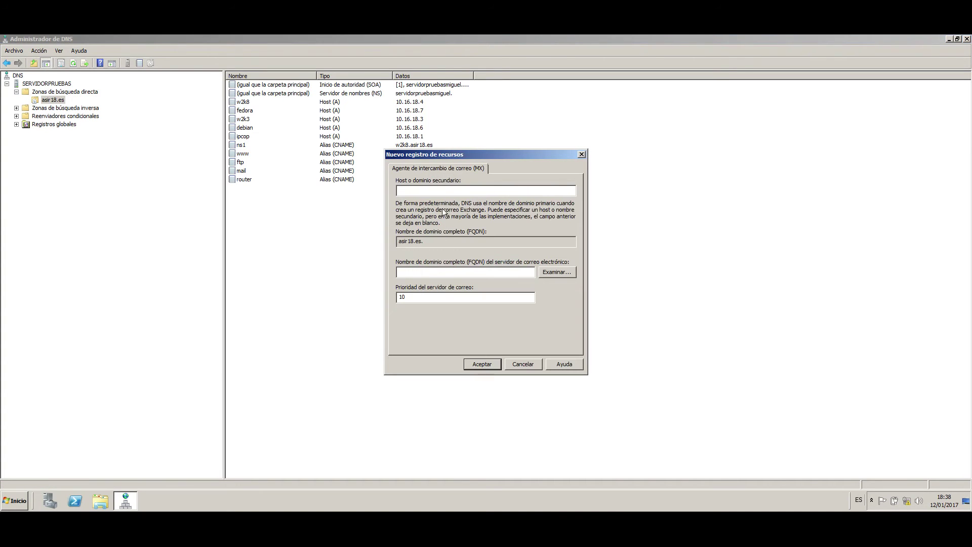
pyautogui.click(563, 271)
pyautogui.doubleClick(428, 230)
pyautogui.doubleClick(428, 230)
pyautogui.click(427, 230)
pyautogui.doubleClick(427, 230)
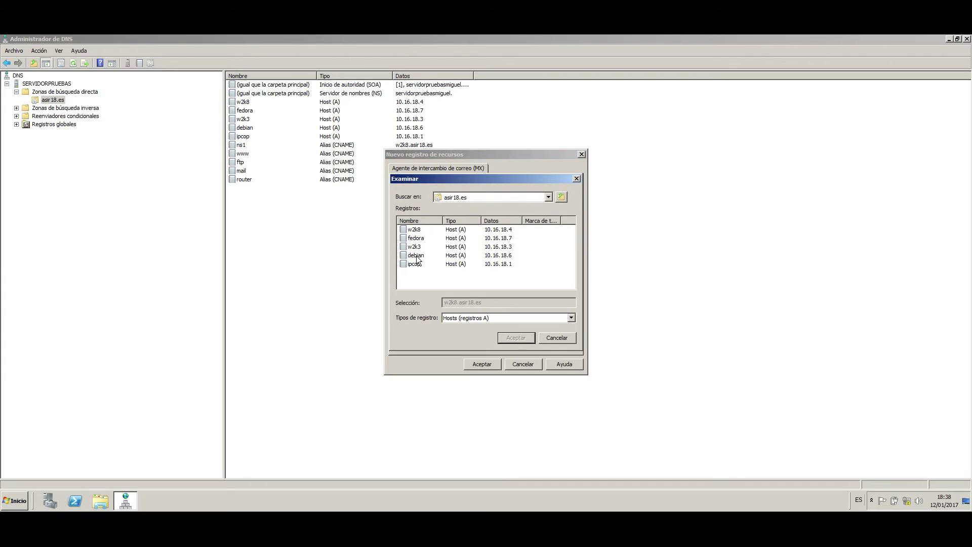
pyautogui.doubleClick(416, 256)
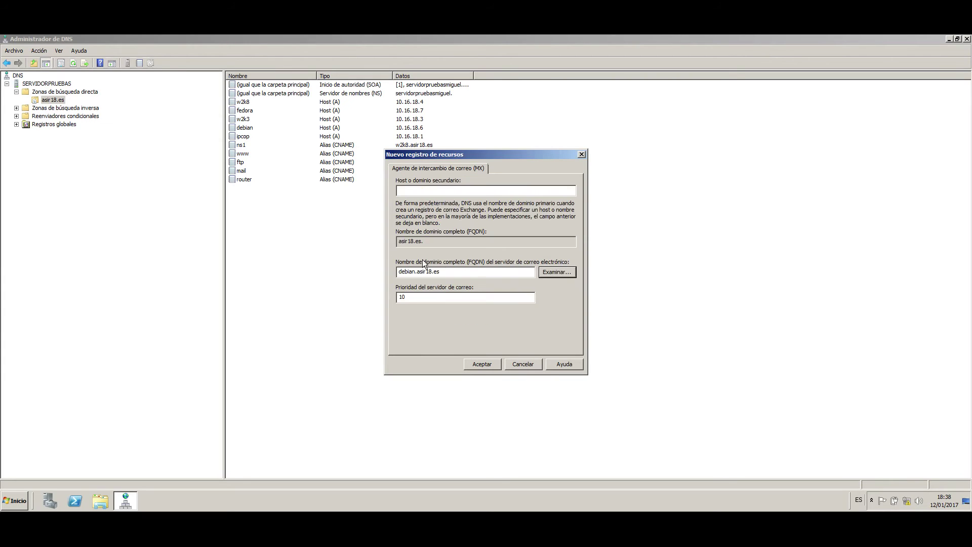
pyautogui.click(479, 364)
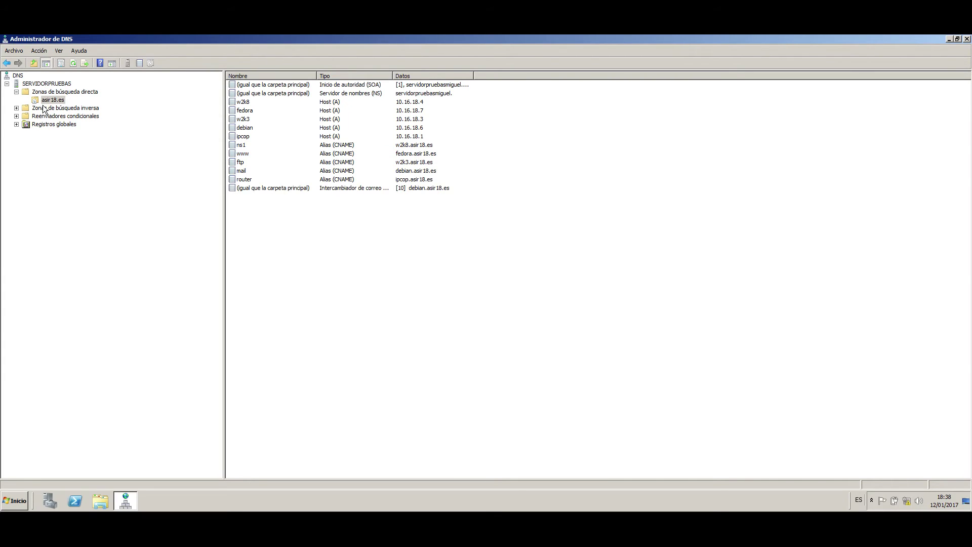
# Examine the pointer records in the reverse lookup zone 18.16.10.in-addr.arpa
pyautogui.click(16, 108)
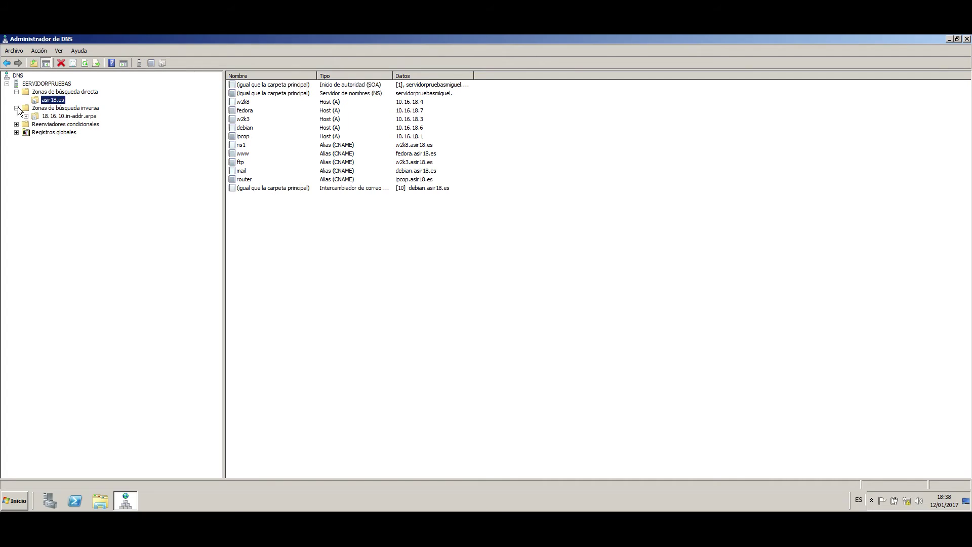
pyautogui.click(59, 117)
pyautogui.click(366, 203)
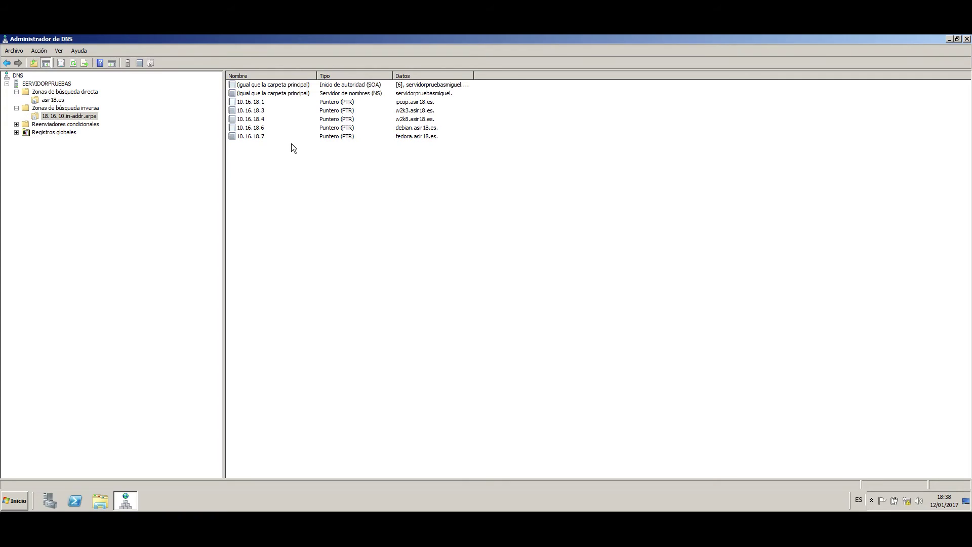
pyautogui.moveTo(380, 170); pyautogui.dragTo(436, 210)
pyautogui.rightClick(320, 357)
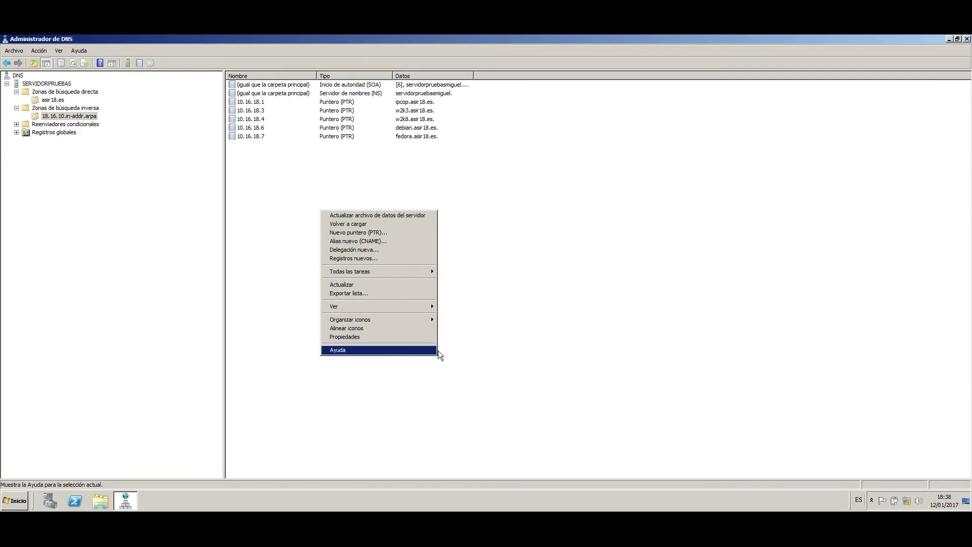
pyautogui.click(534, 320)
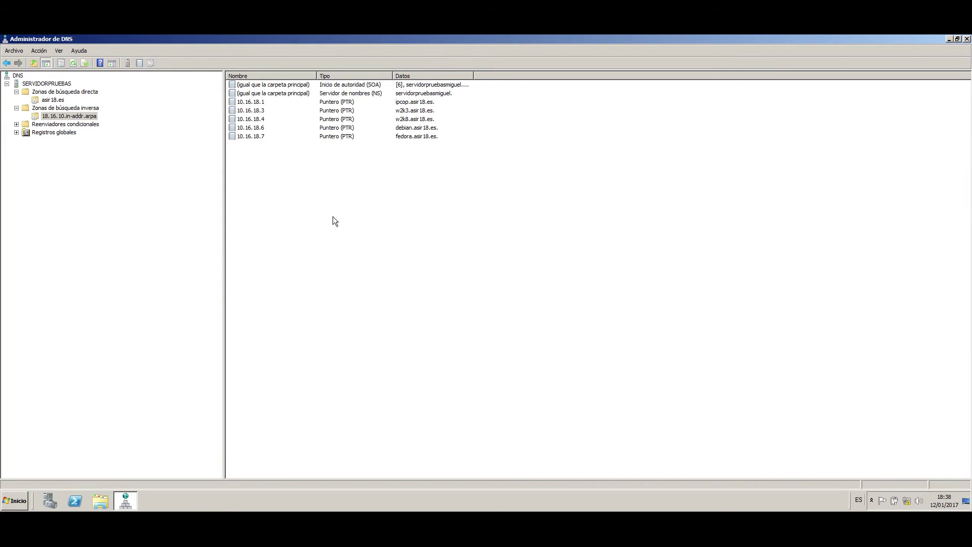
# Refresh the SERVIDORPRUEBAS server and reopen the asir18.es and 18.16.10.in-addr.arpa zones to check their records
pyautogui.click(44, 83)
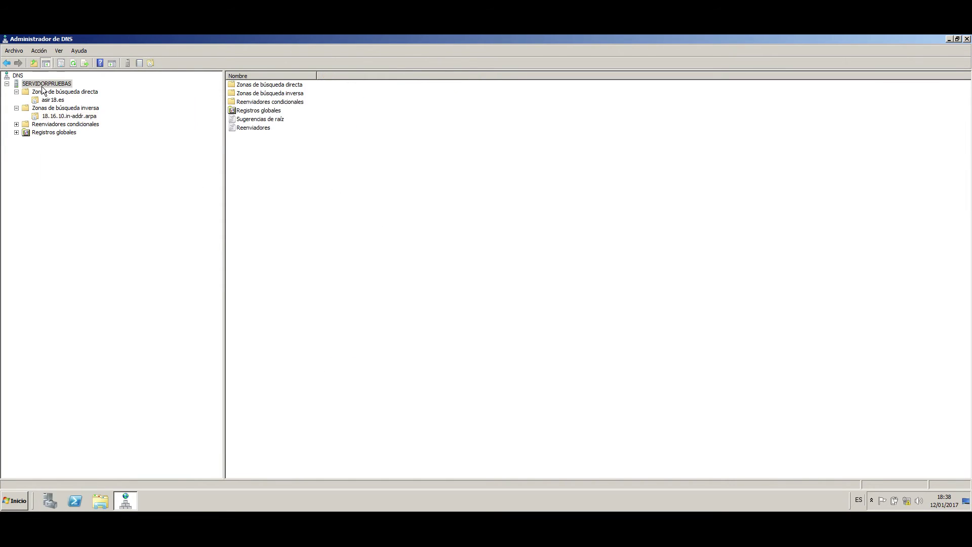
pyautogui.rightClick(43, 86)
pyautogui.click(92, 191)
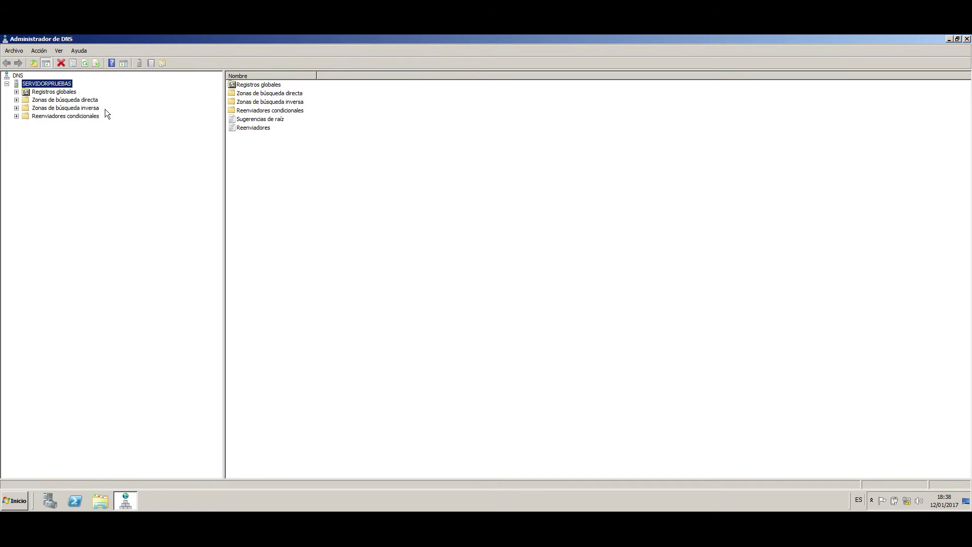
pyautogui.doubleClick(22, 100)
pyautogui.doubleClick(22, 116)
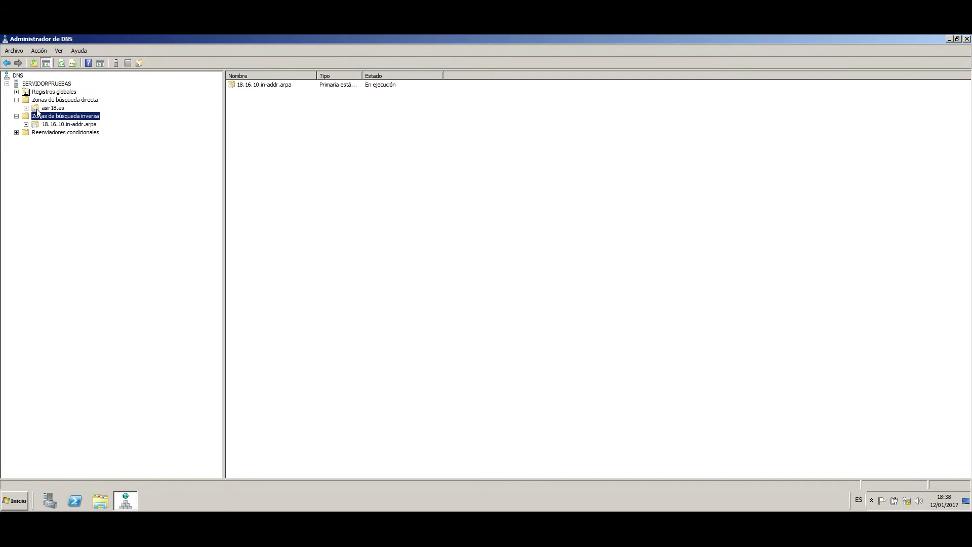
pyautogui.doubleClick(31, 109)
pyautogui.doubleClick(31, 124)
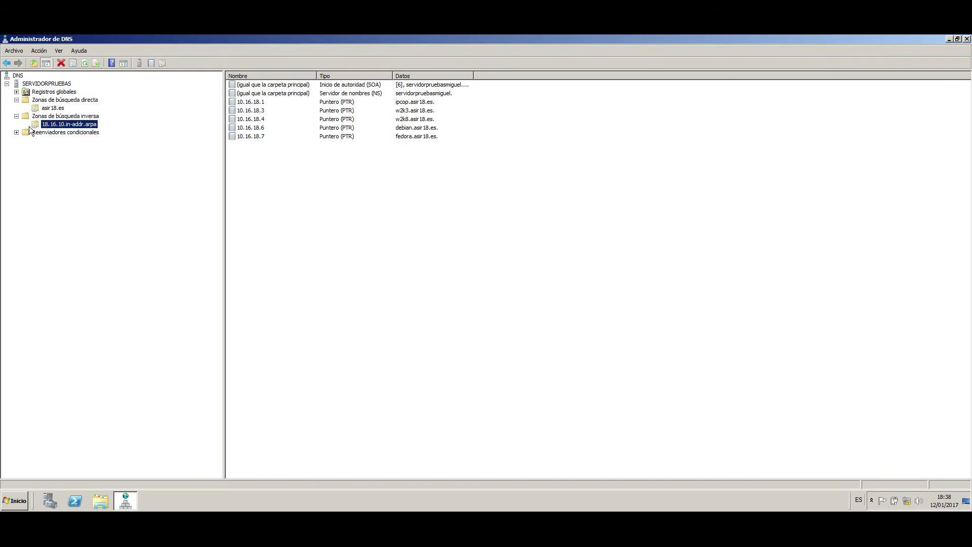
pyautogui.click(38, 109)
pyautogui.click(451, 256)
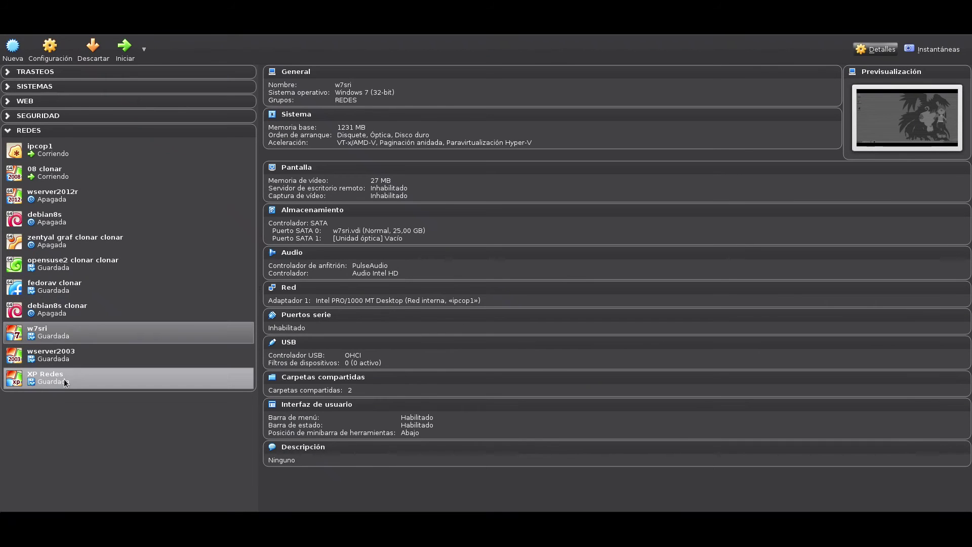
# Switch to VirtualBox, start the XP Redes virtual machine, and dismiss the notices shown at startup
pyautogui.click(64, 379)
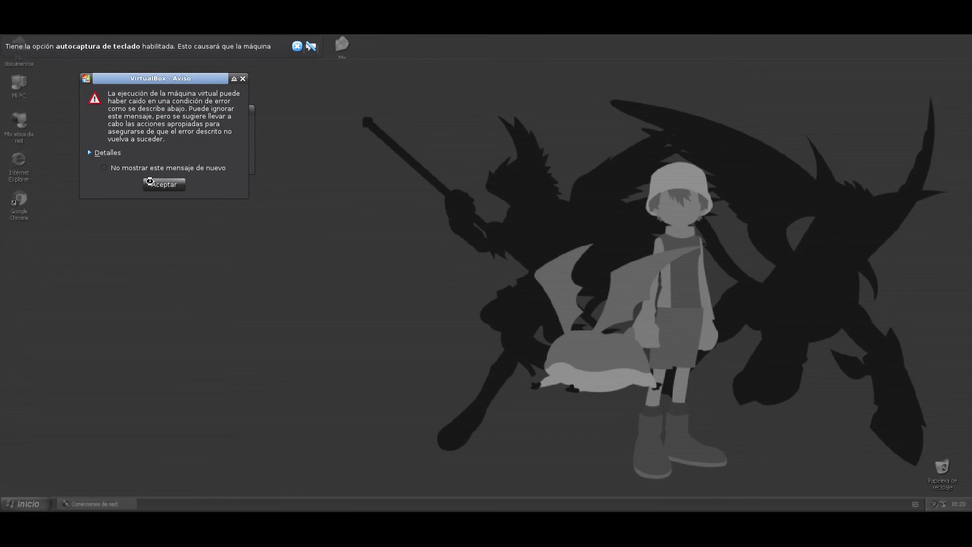
pyautogui.click(155, 184)
pyautogui.click(297, 47)
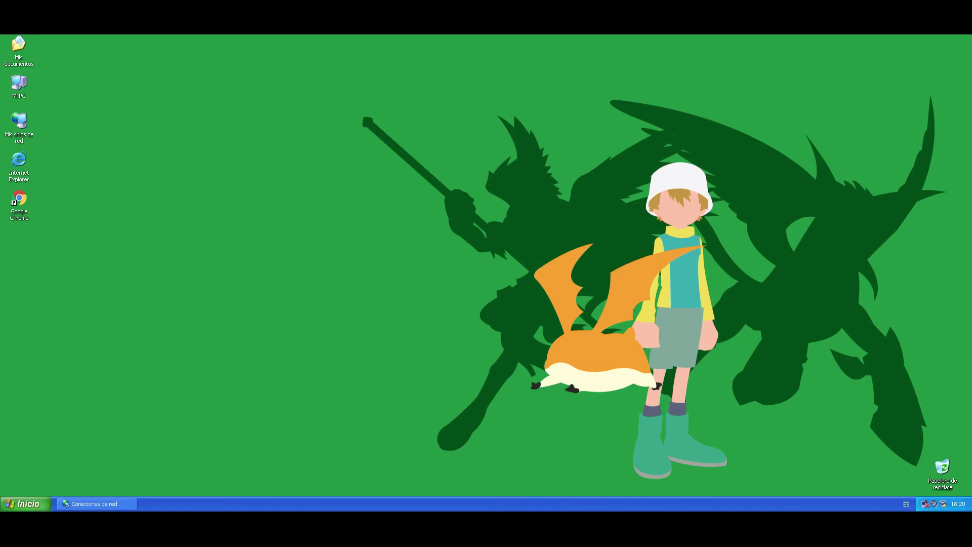
# Return to the virtual machine list, start the w7sri machine, and dismiss its keyboard auto-capture notice
pyautogui.hotkey('alt', 'Tab')
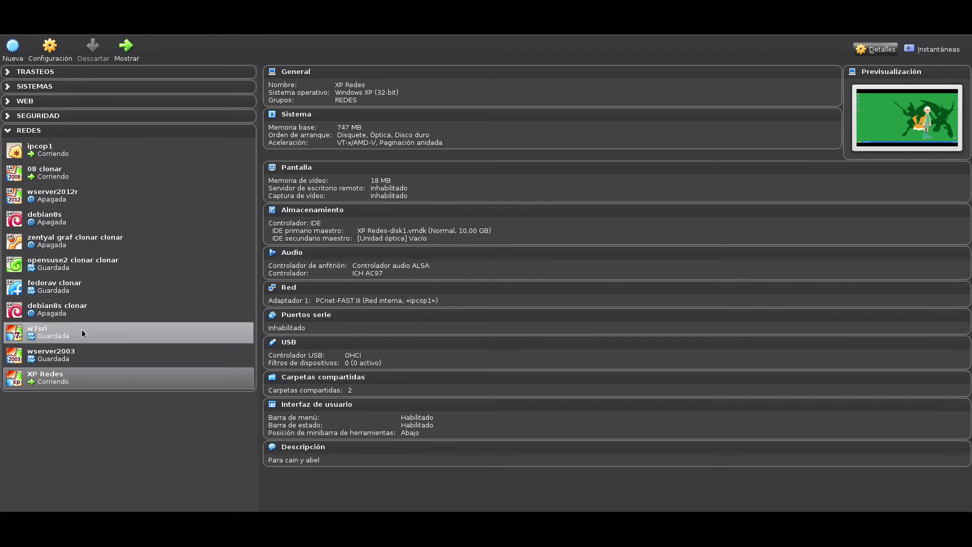
pyautogui.click(84, 337)
pyautogui.click(115, 55)
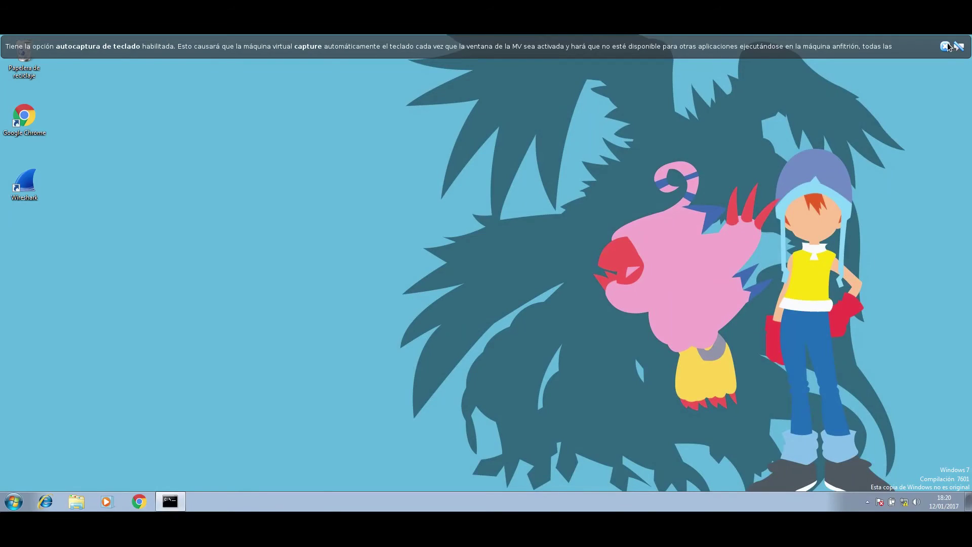
pyautogui.click(946, 45)
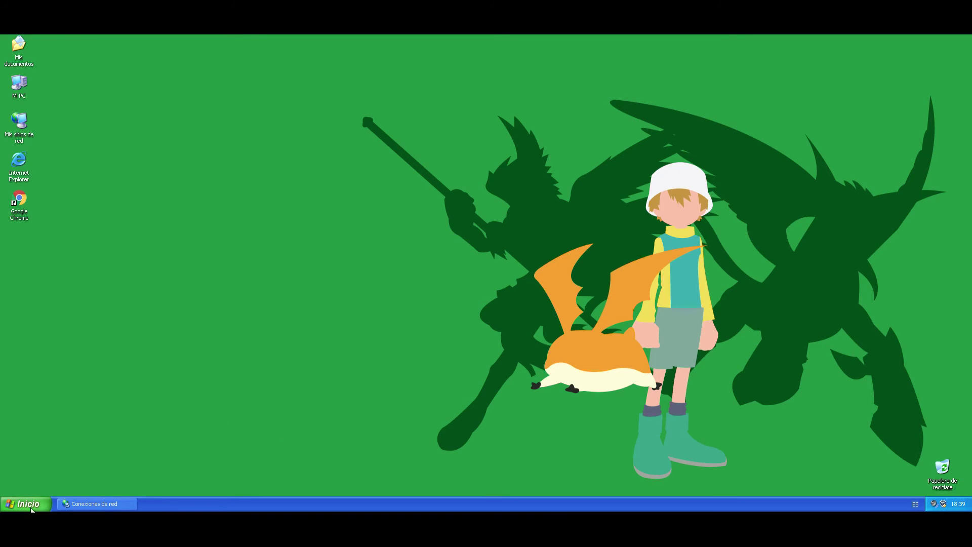
# Set the XP machine's local area connection to use 10.16.18.4 as preferred DNS server, then close the network connections window
pyautogui.click(108, 507)
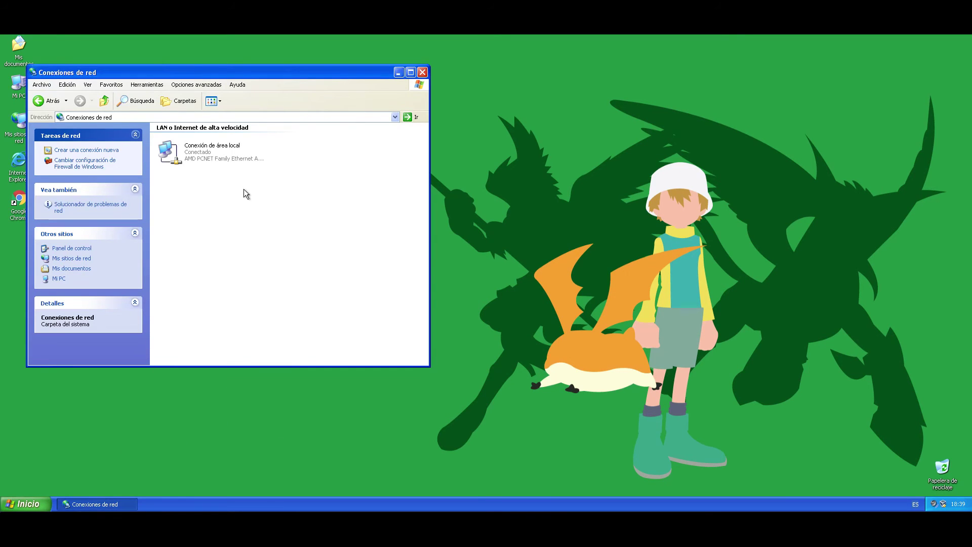
pyautogui.rightClick(207, 161)
pyautogui.click(244, 237)
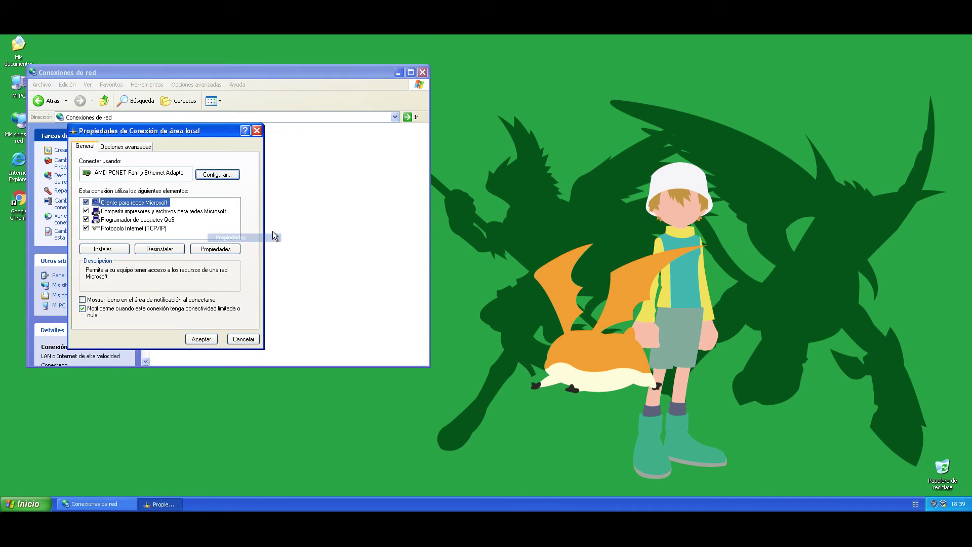
pyautogui.doubleClick(153, 229)
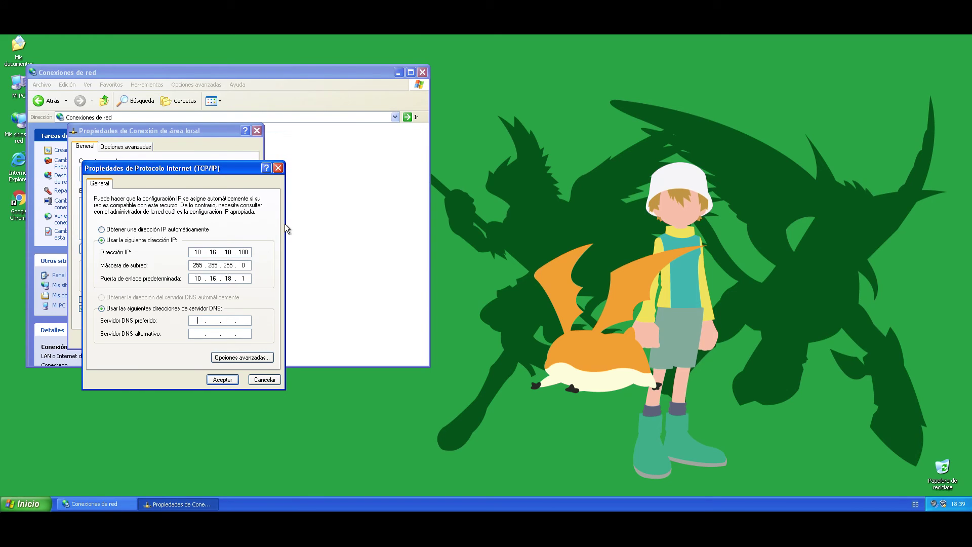
pyautogui.write('16.18.4')
pyautogui.click(221, 379)
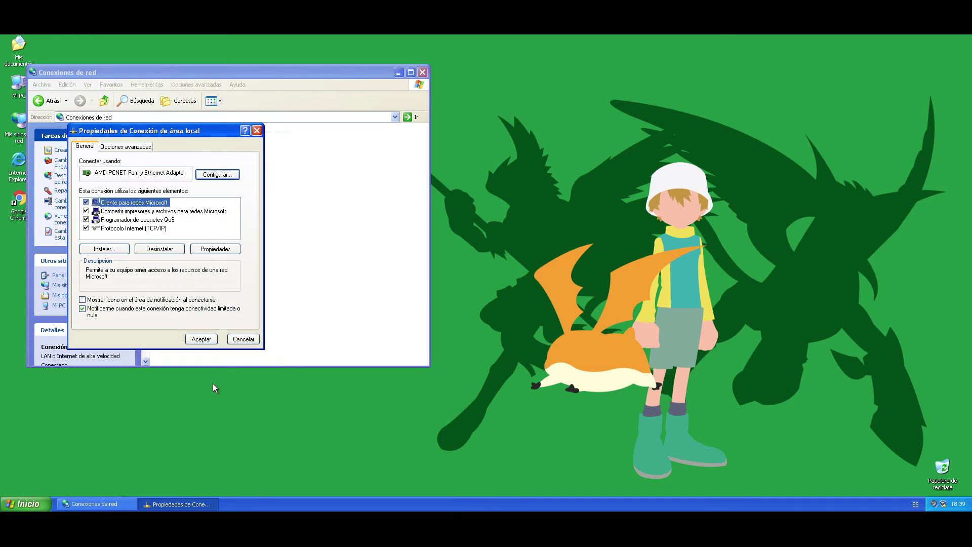
pyautogui.click(211, 341)
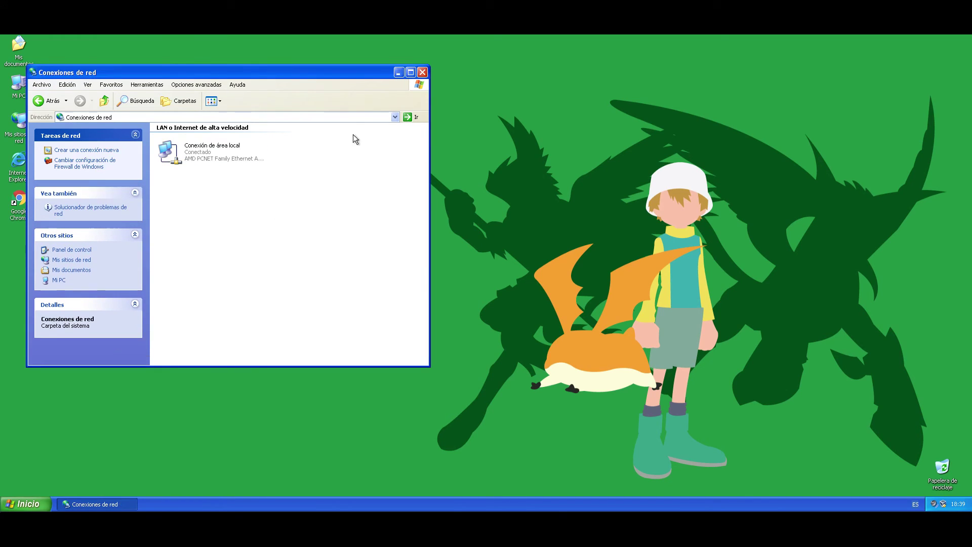
pyautogui.click(422, 73)
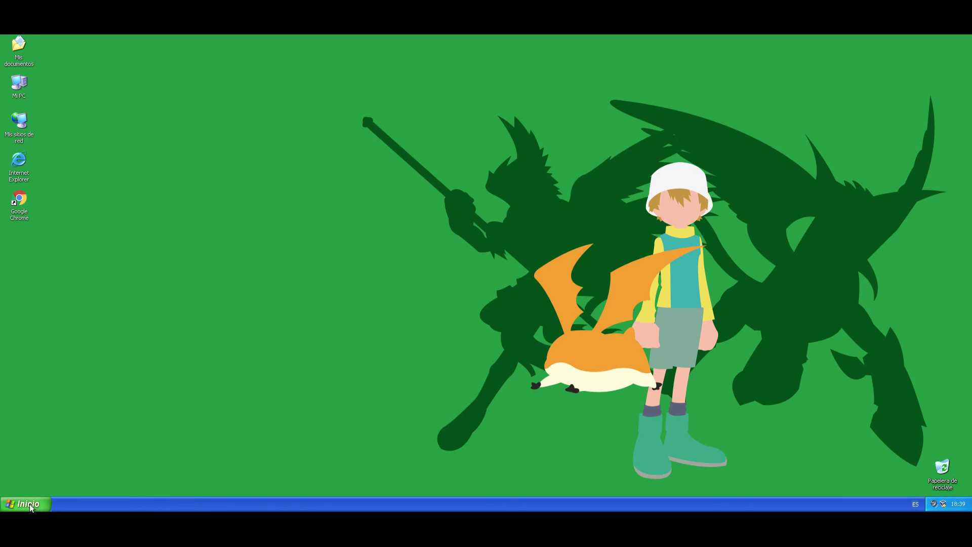
# Open a command prompt on the XP machine and clear its DNS resolver cache with ipconfig /flushdns
pyautogui.click(28, 504)
pyautogui.click(45, 386)
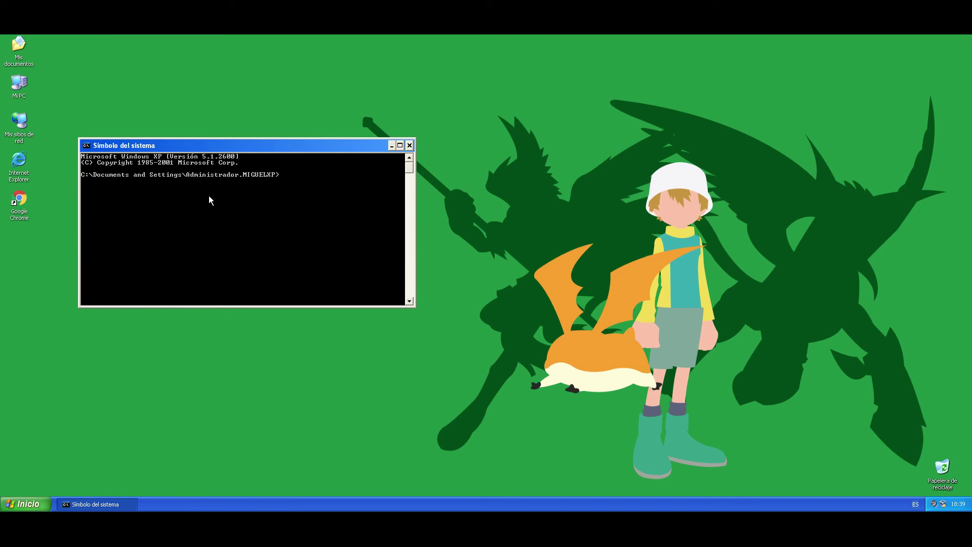
pyautogui.write('ipconfig /flushdns')
pyautogui.press('Return')
pyautogui.press('BackSpace')
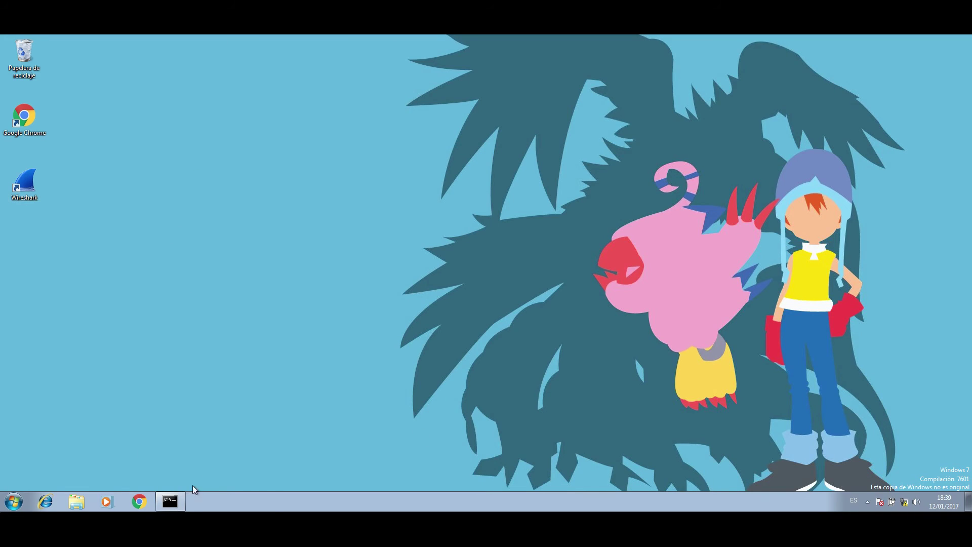
# Switch to the Windows 7 machine, ping 10.16.18.4 from its open command prompt, and stop the ping
pyautogui.click(171, 502)
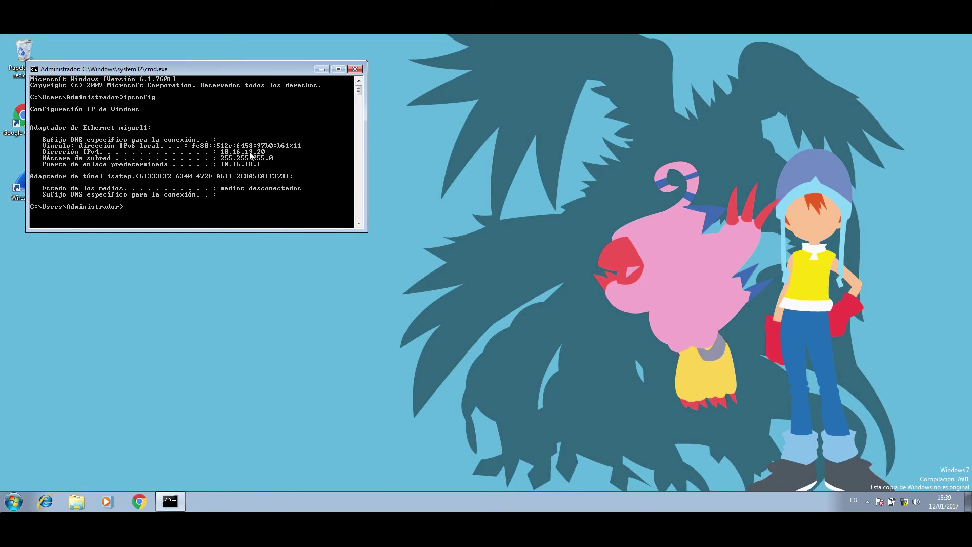
pyautogui.write('ping 10.16.18.4')
pyautogui.press('Return')
pyautogui.hotkey('ctrl', 'c')
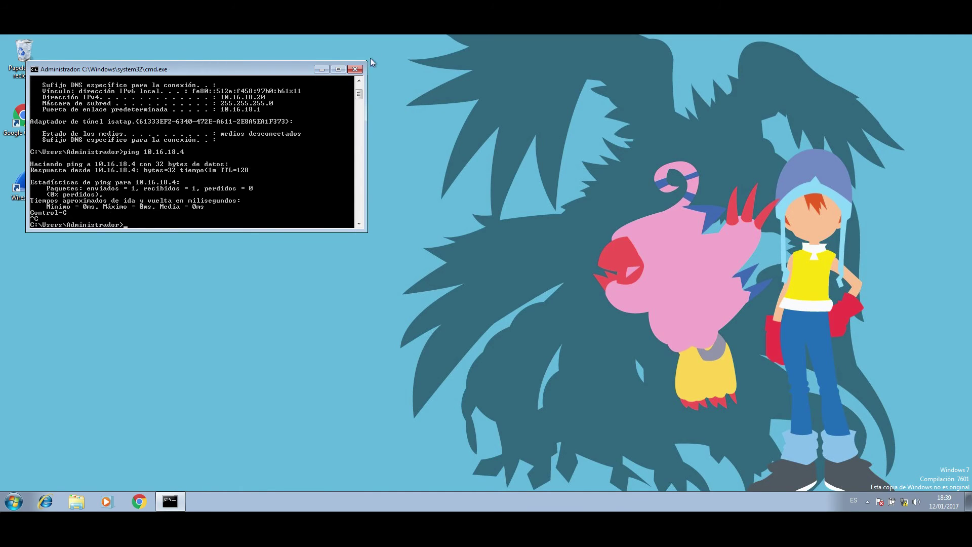
# Minimize the command prompt, launch Wireshark, set the display filter to dns, and start capturing on the listed network interface
pyautogui.click(327, 69)
pyautogui.doubleClick(19, 182)
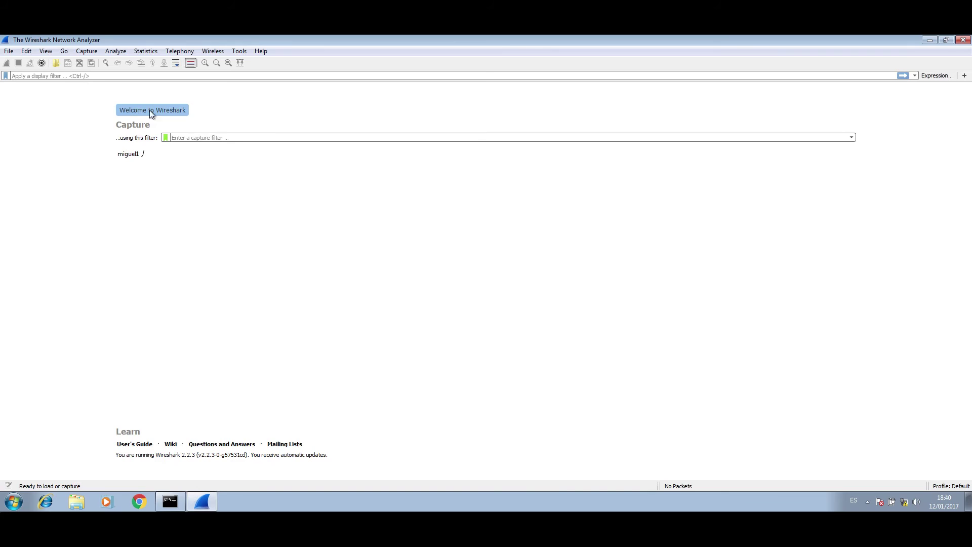
pyautogui.click(220, 136)
pyautogui.write('dns')
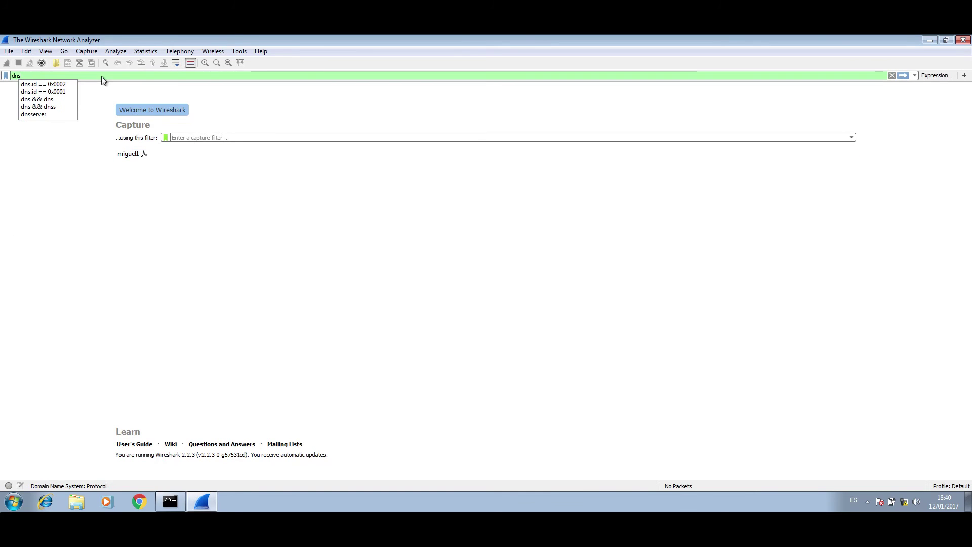
pyautogui.doubleClick(125, 155)
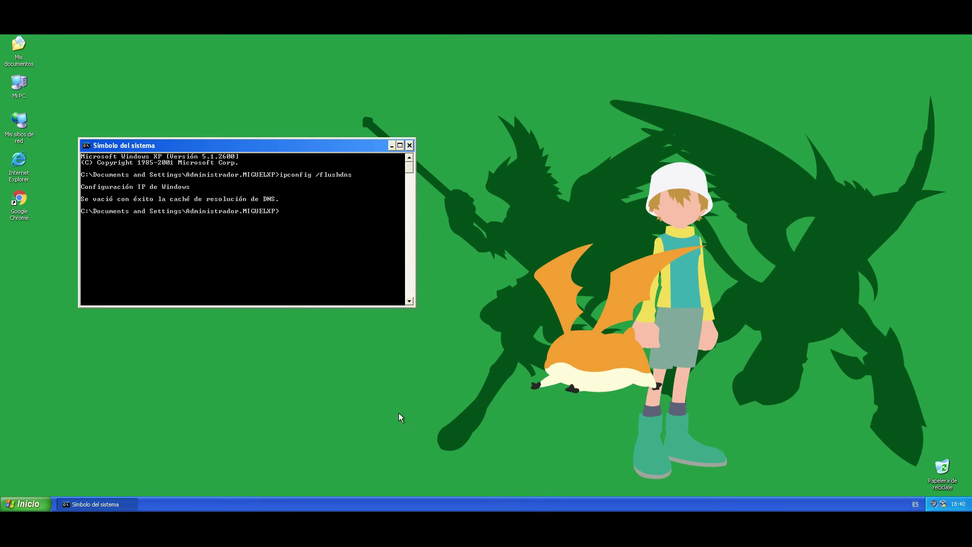
# On the XP machine, check the IP configuration with ipconfig, then ping debian.asir18.es and stop the ping
pyautogui.write('ipconfig')
pyautogui.press('Return')
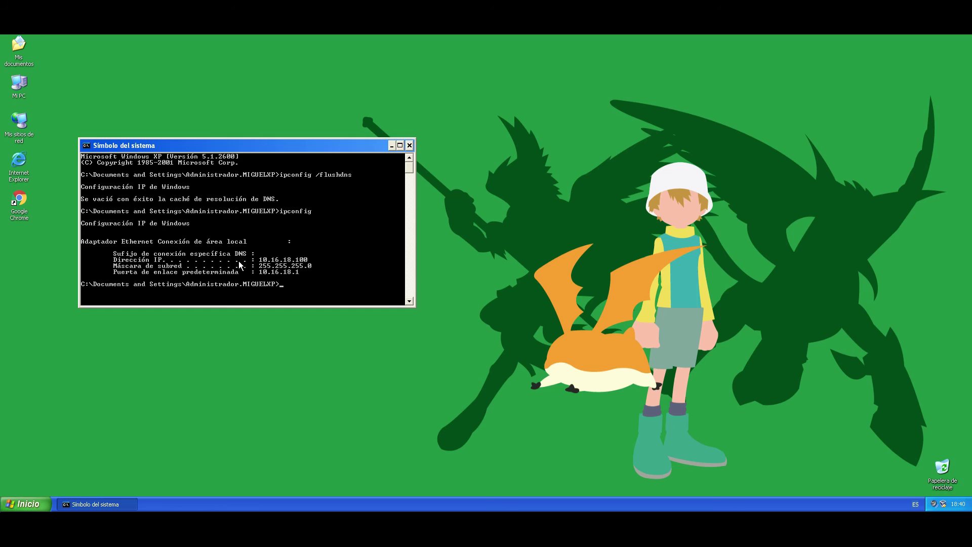
pyautogui.write('ping debian.asir18.es')
pyautogui.press('Return')
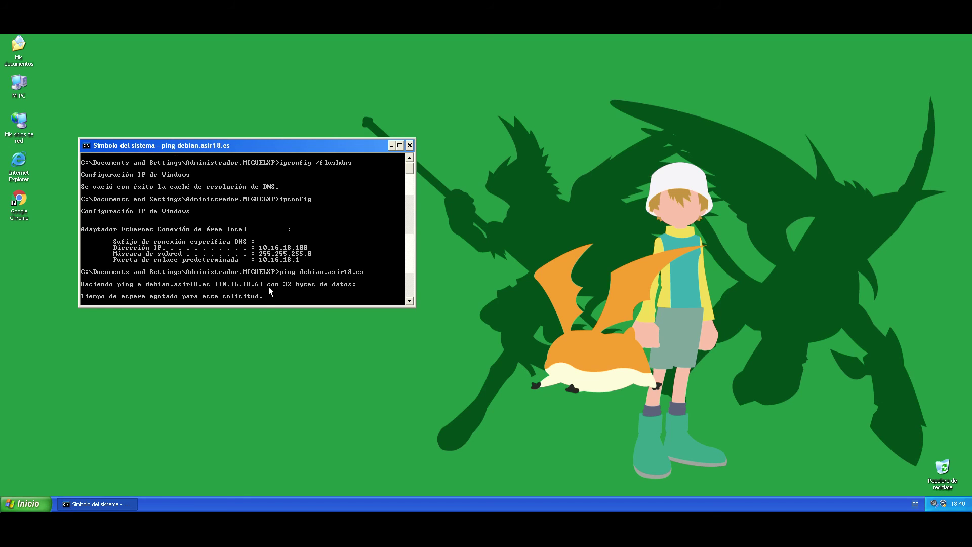
pyautogui.hotkey('ctrl', 'c')
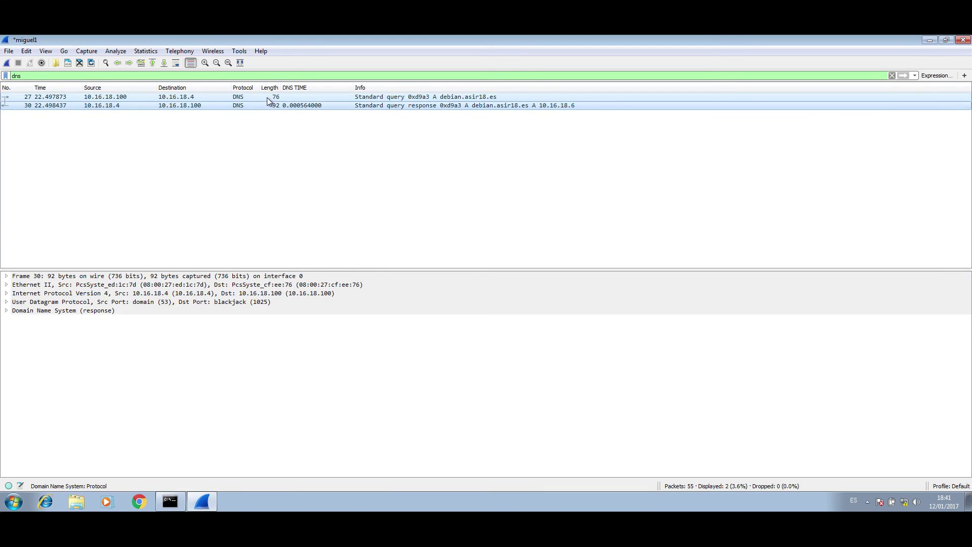
# Return to Wireshark on the Windows 7 machine and select the captured DNS query packet for debian.asir18.es
pyautogui.click(153, 96)
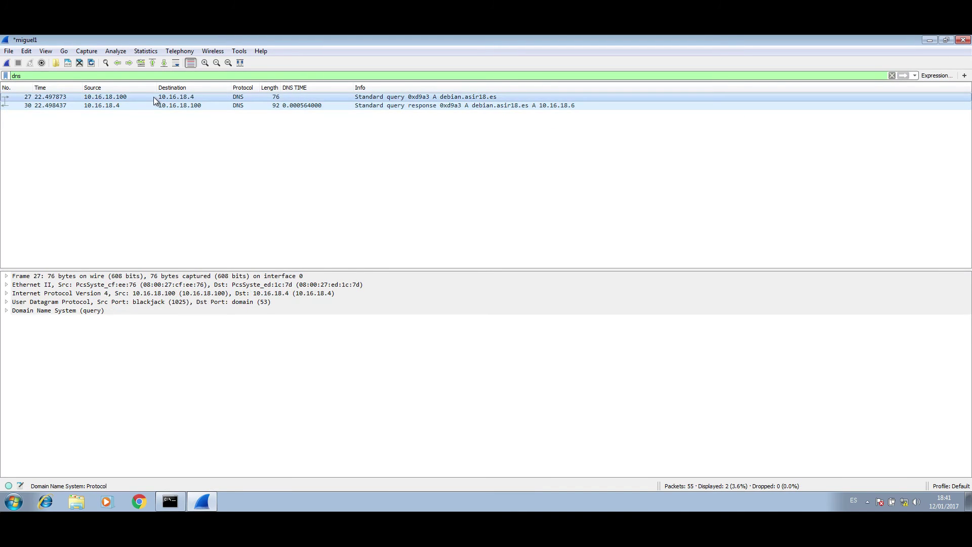